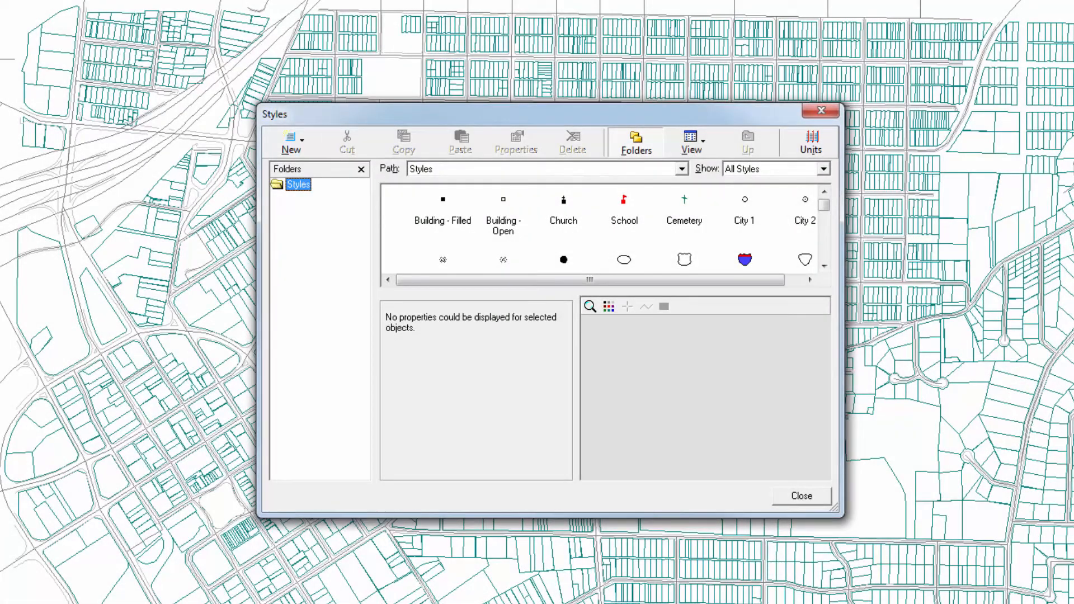
- Create a new folder named Transportation under the root Styles folder
left_click(296, 145)
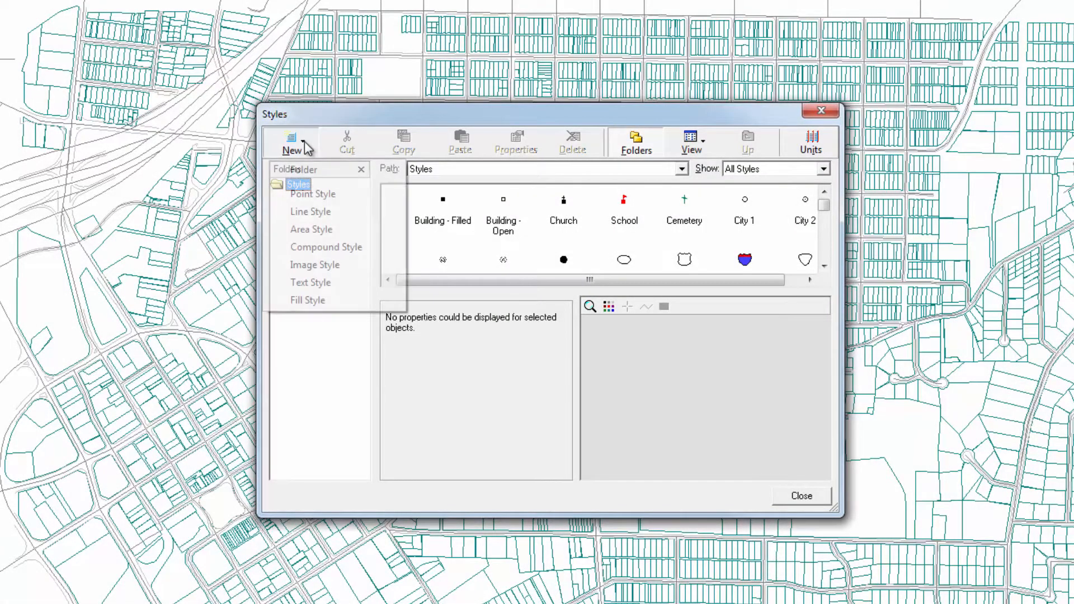
left_click(316, 171)
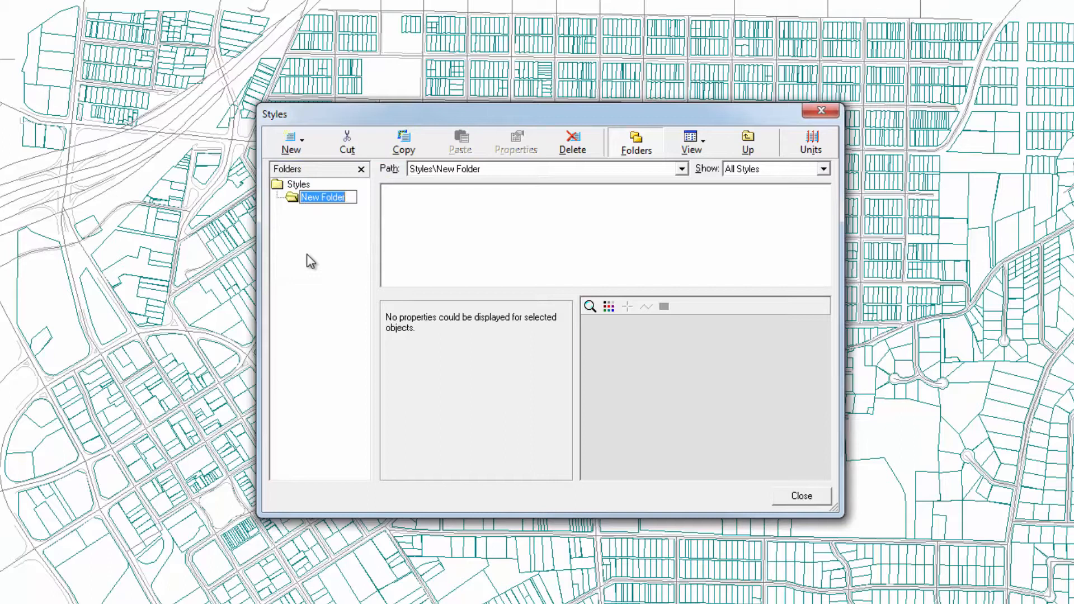
type("Transportation")
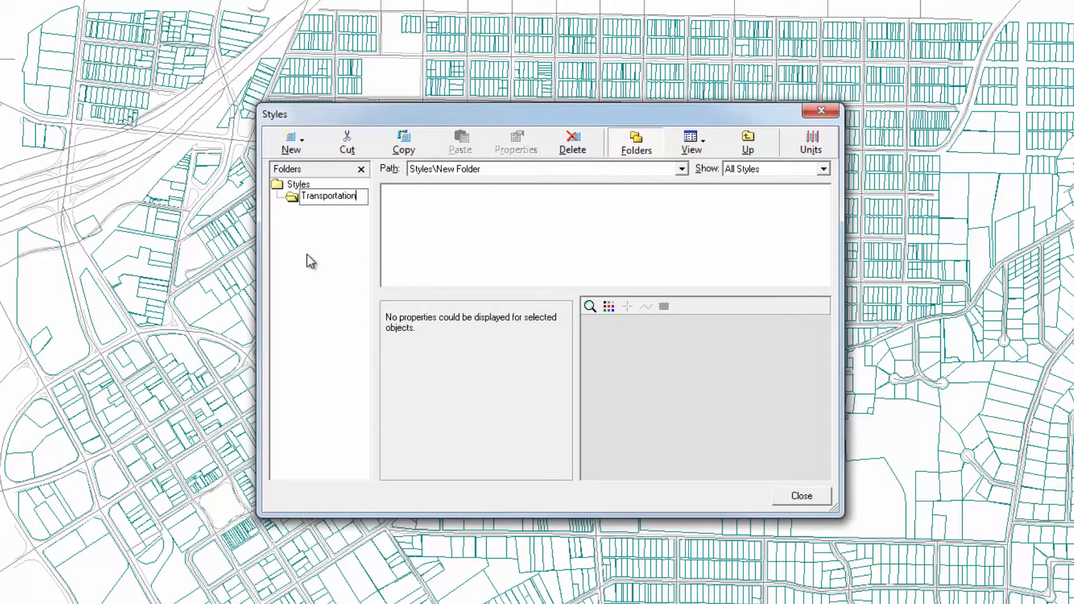
key("Return")
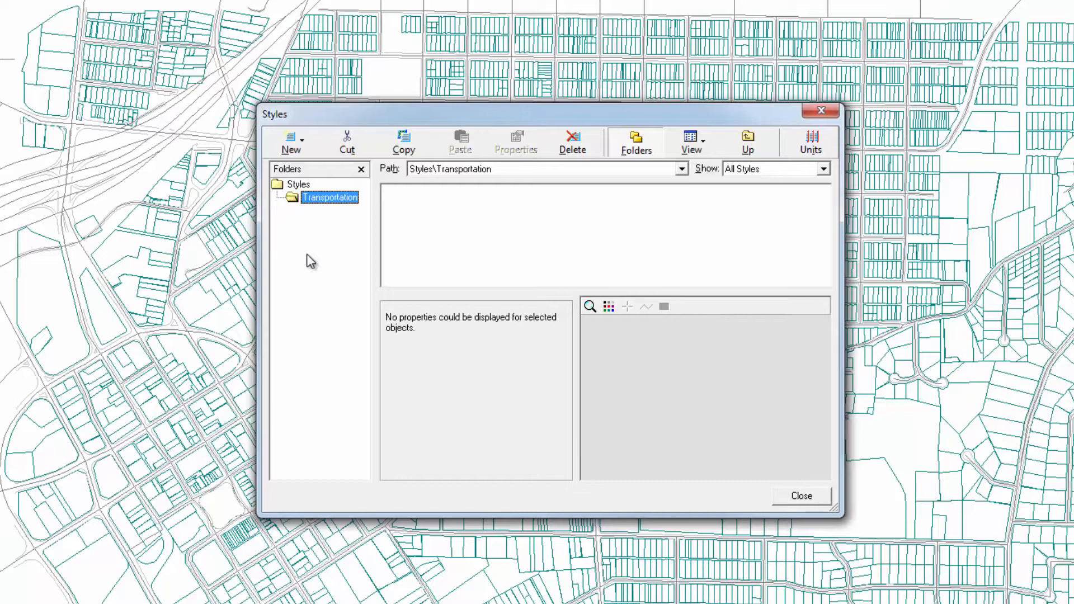
- Show only the line styles of the root Styles folder and display them in the Details view
left_click(299, 186)
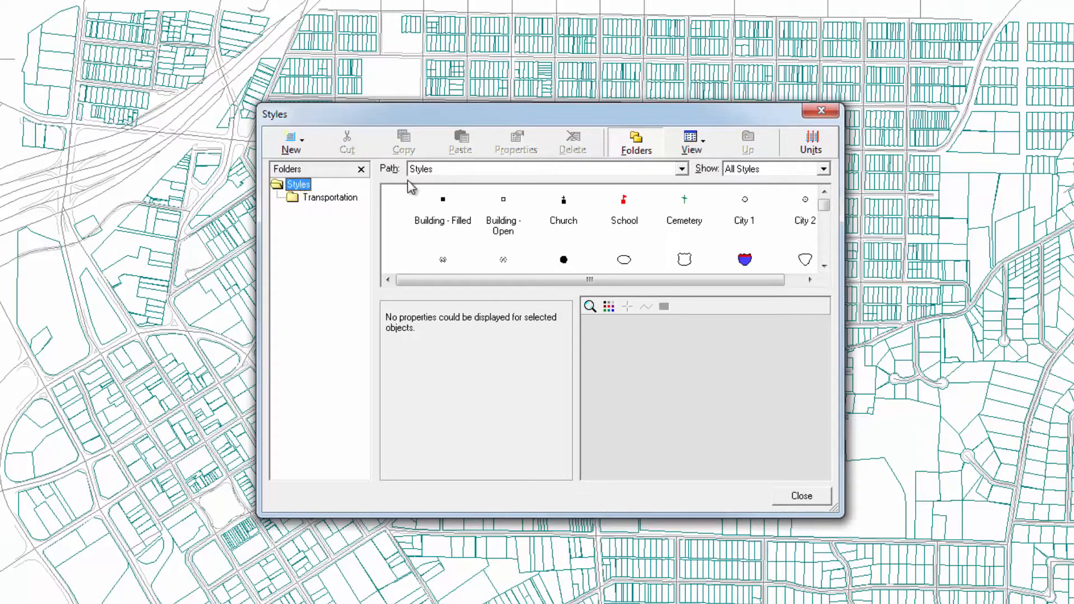
left_click(824, 169)
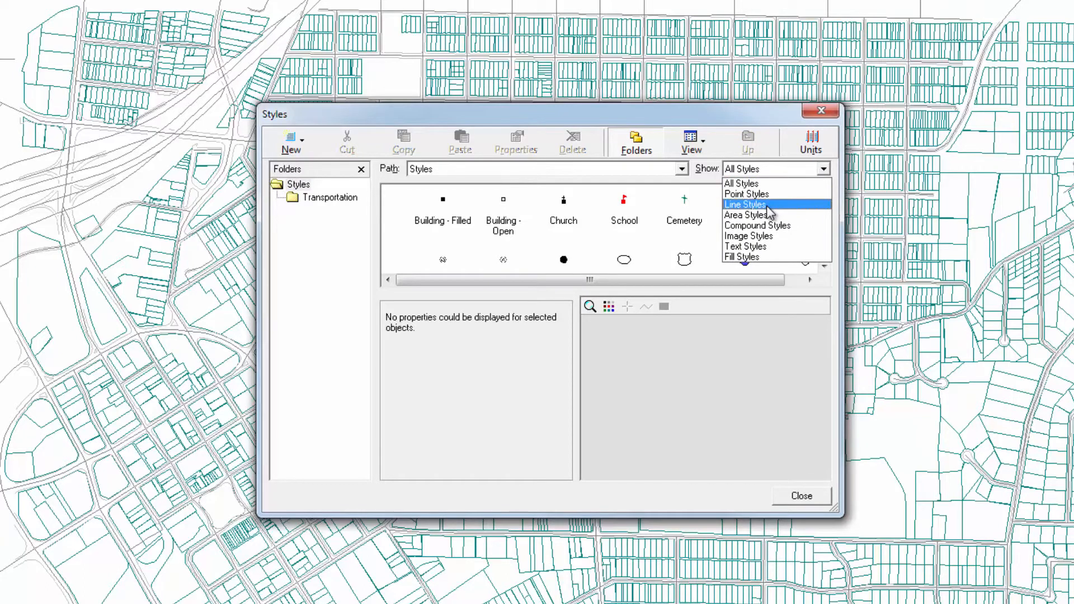
left_click(766, 205)
left_click(696, 146)
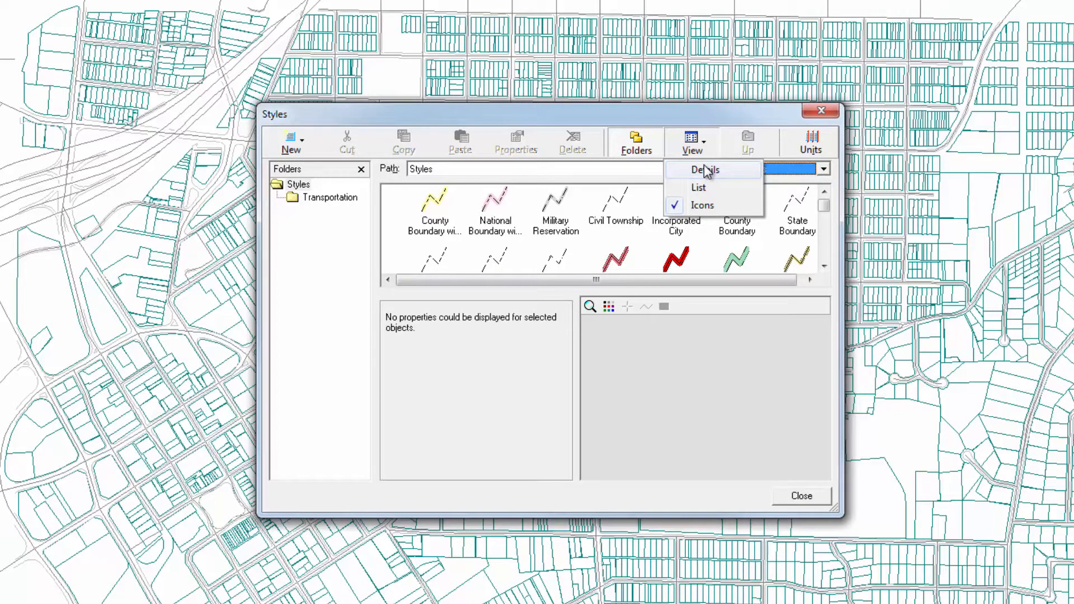
left_click(706, 170)
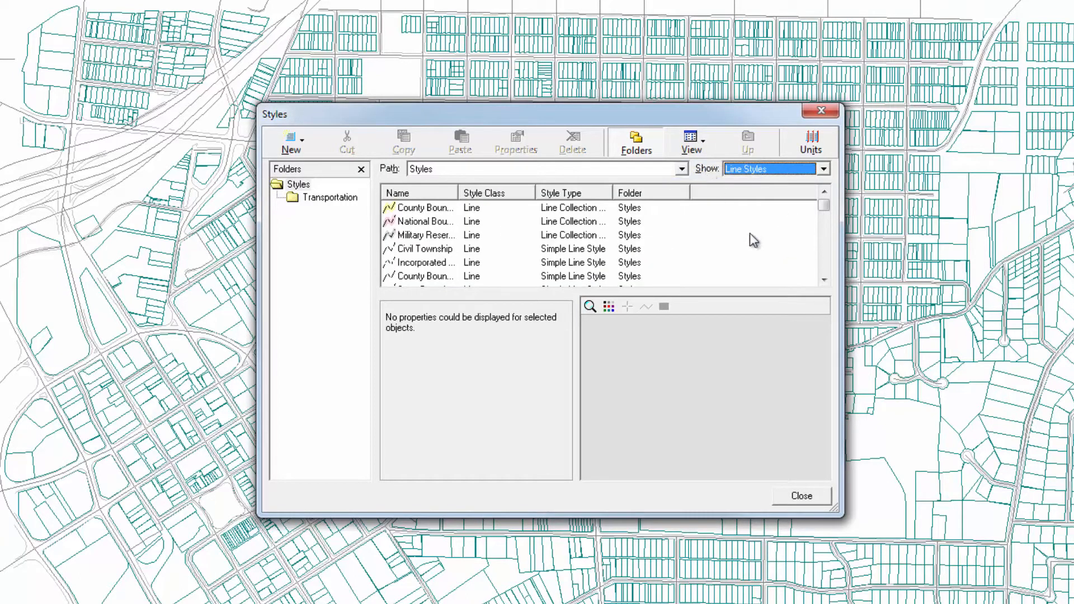
- Copy the line styles from Interstate through the last railroad style into the Transportation folder
left_click(824, 279)
left_click(824, 280)
left_click(824, 280)
left_click(824, 279)
left_click(430, 221)
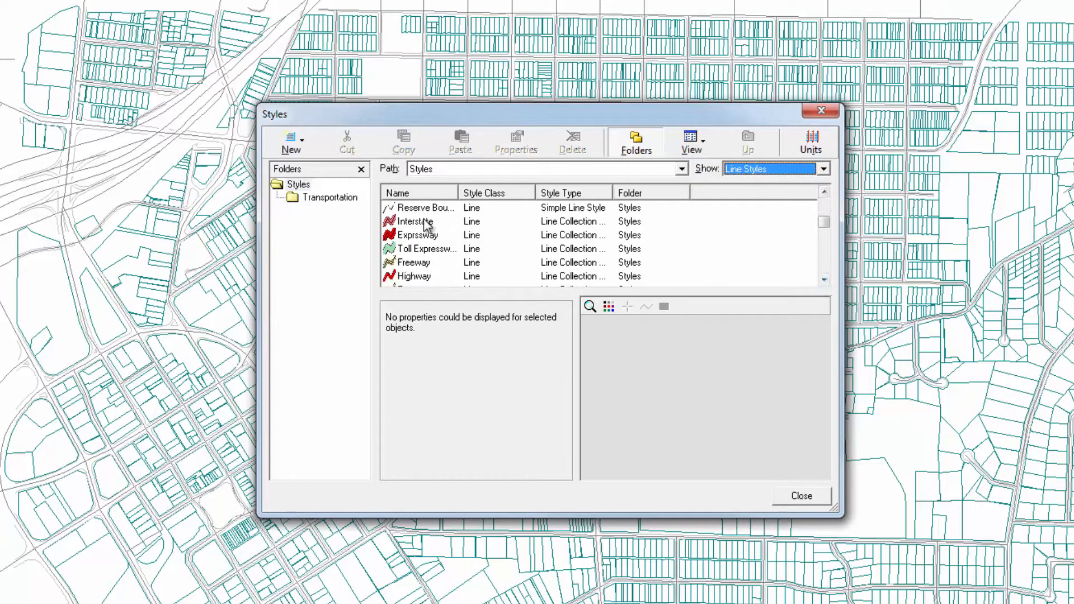
left_click(824, 280)
left_click(824, 280)
left_click(824, 280)
left_click(824, 279)
left_click(823, 279)
left_click(824, 280)
left_click(824, 280)
left_click(824, 279)
left_click(824, 279)
left_click(824, 280)
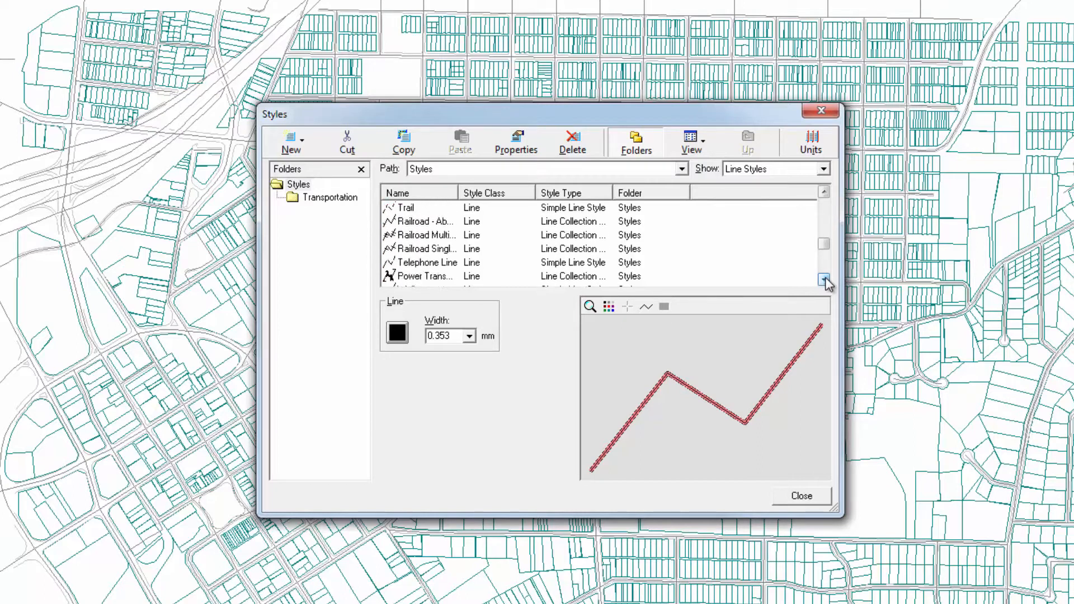
left_click(433, 250, "shift")
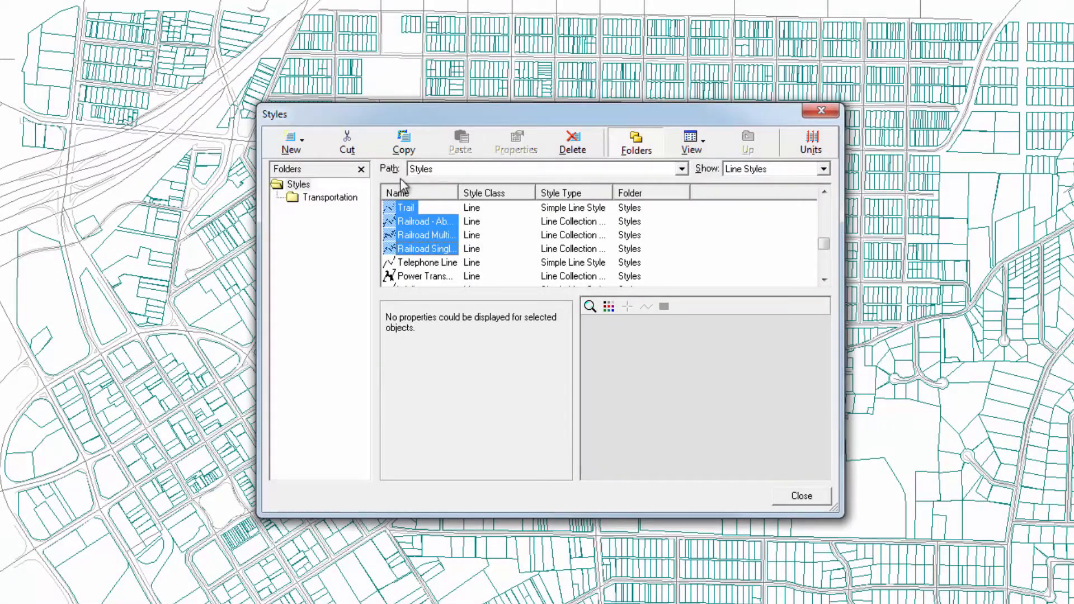
left_click(395, 150)
left_click(348, 199)
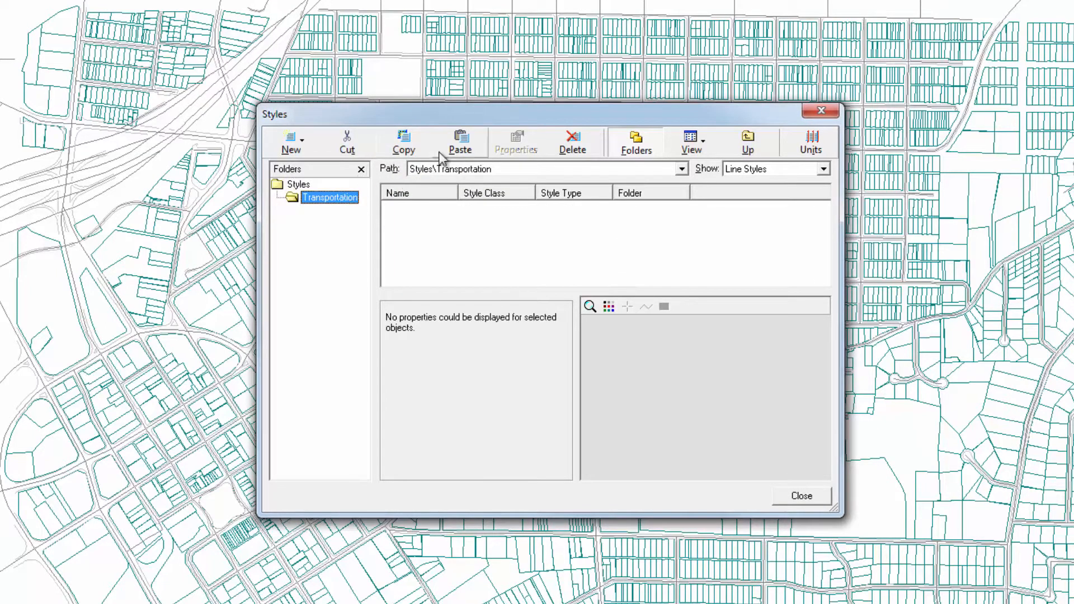
left_click(460, 147)
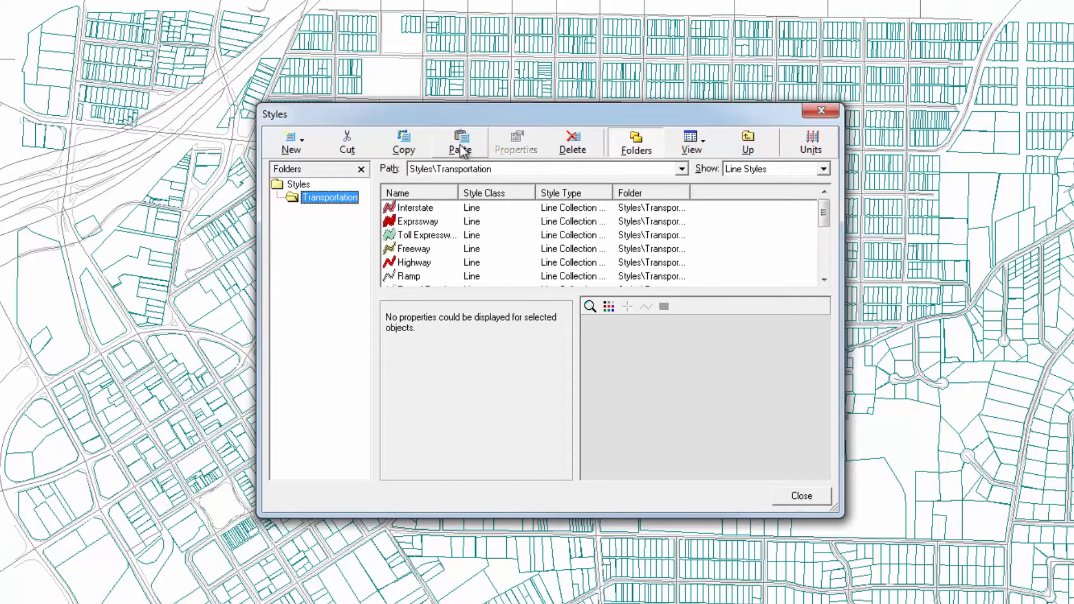
- Display the Transportation folder's contents as icons and set the filter back to All Styles
left_click(689, 144)
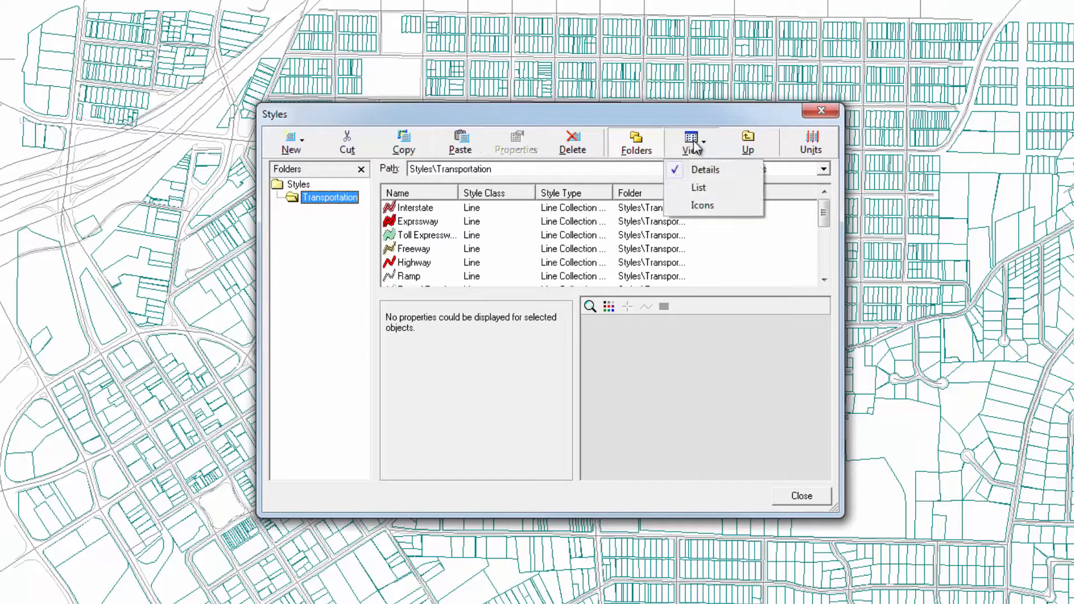
left_click(702, 205)
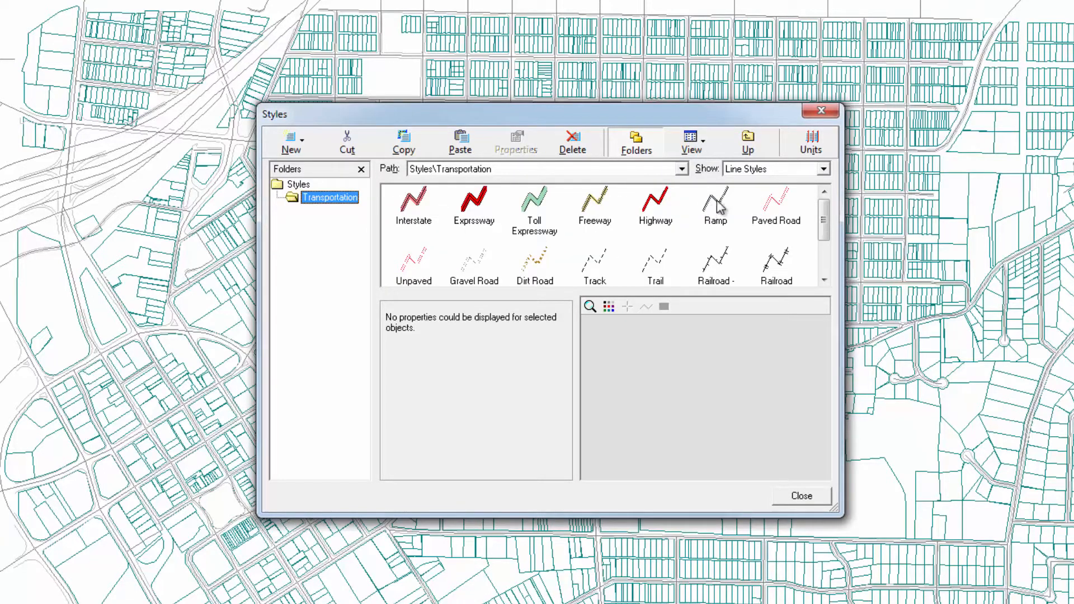
left_click(824, 169)
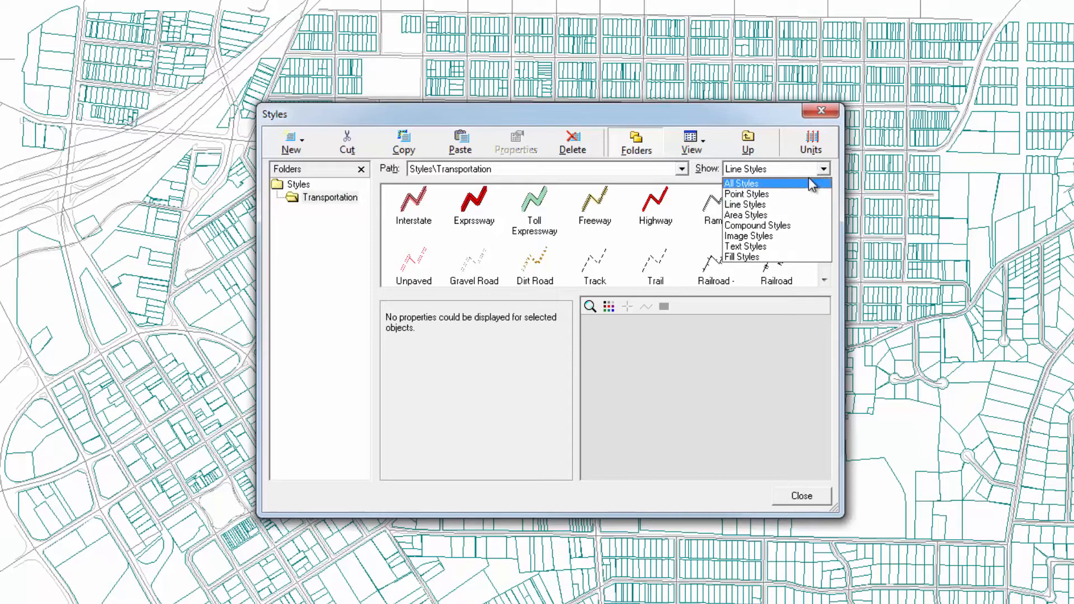
left_click(811, 185)
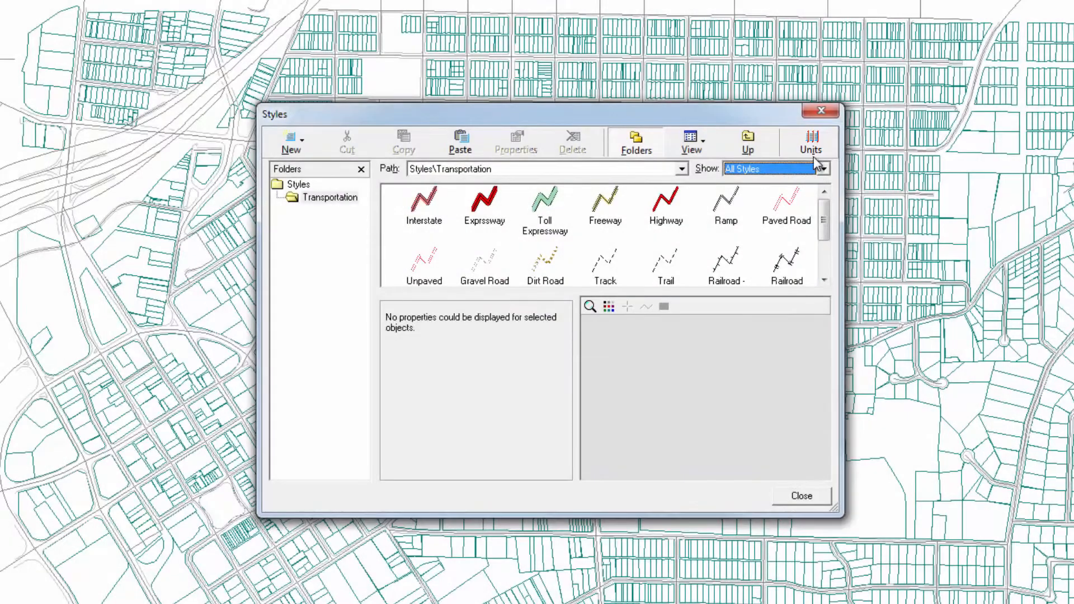
- Set the style unit for font size to pt
left_click(811, 150)
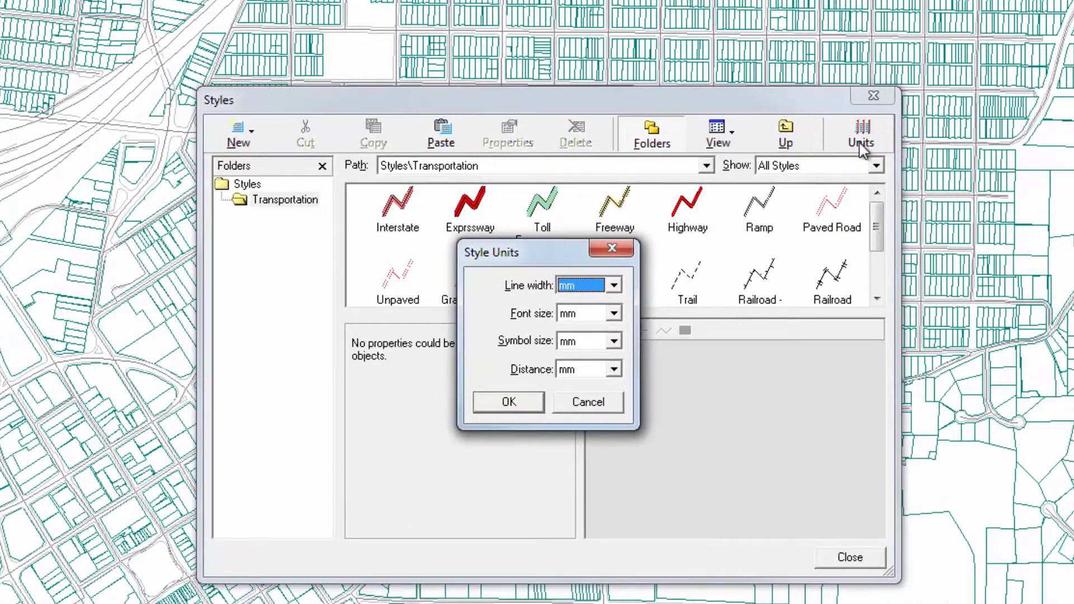
left_click(615, 314)
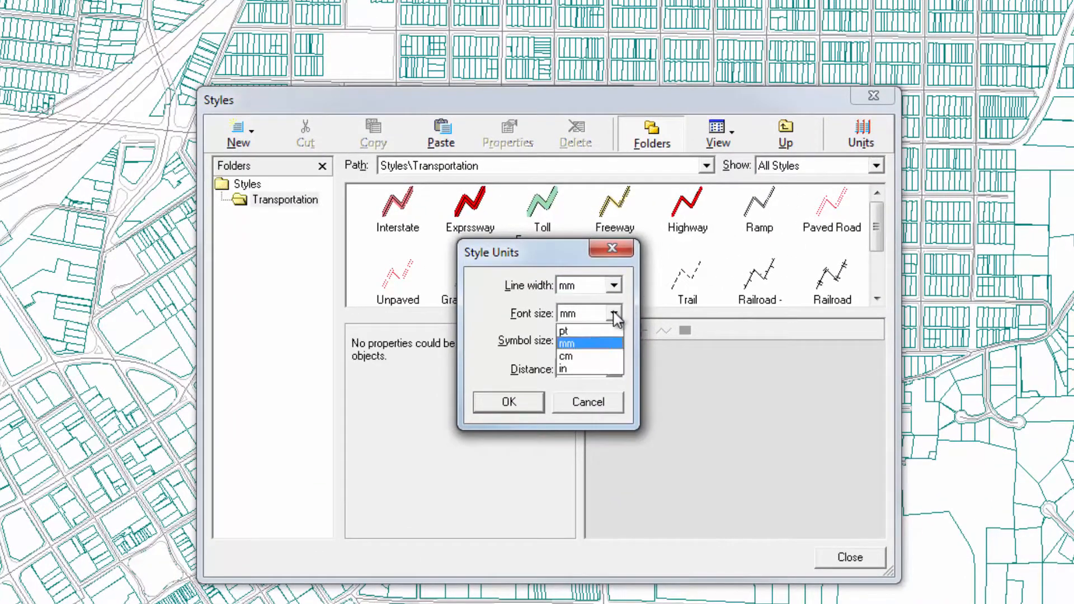
left_click(617, 331)
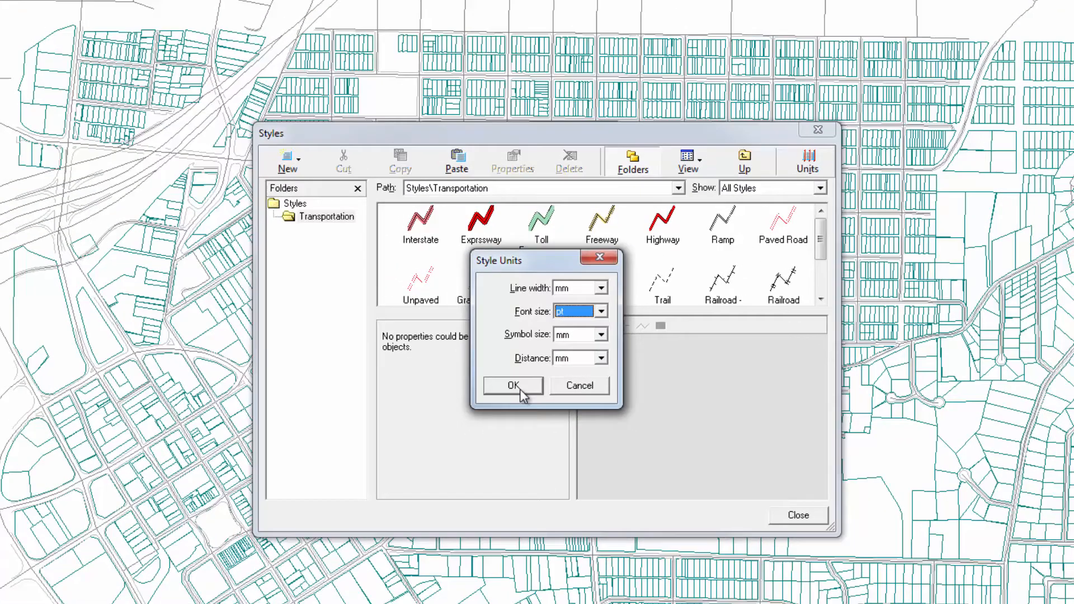
left_click(513, 386)
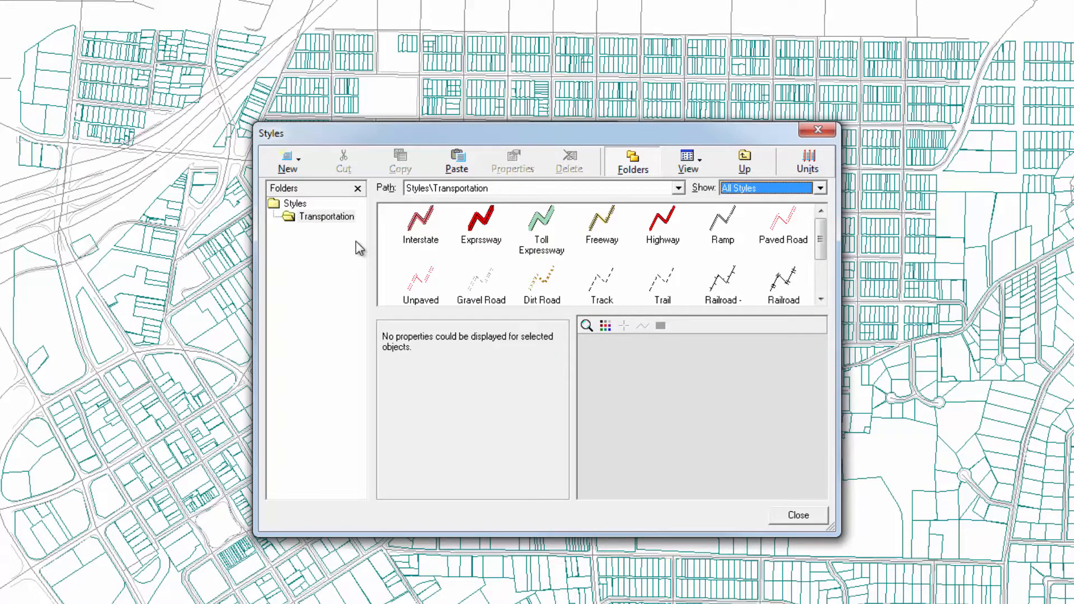
- Create a new text style named Address Text in the root Styles folder
left_click(292, 206)
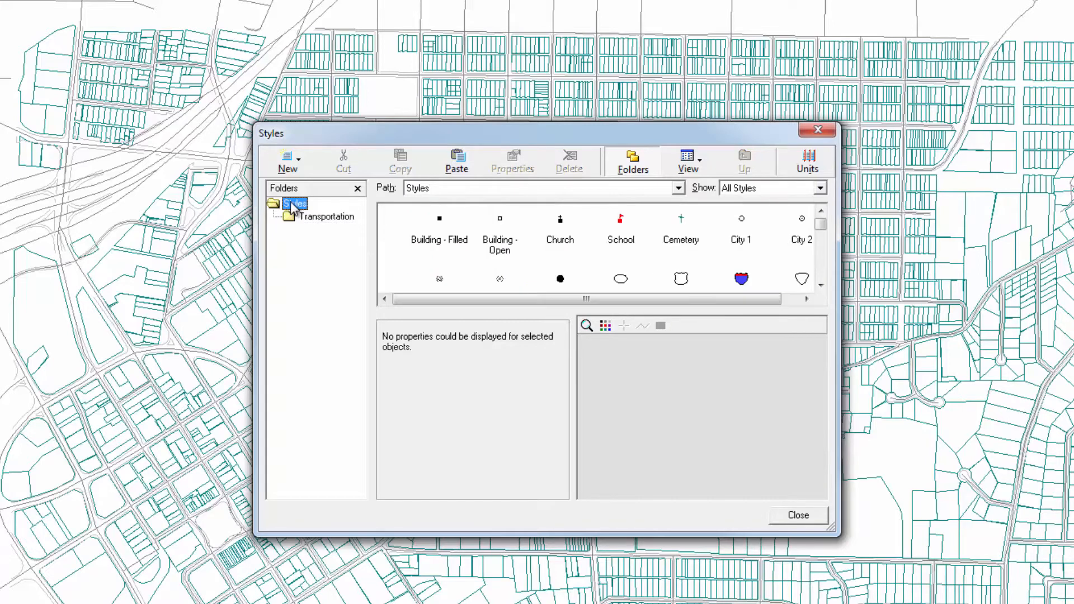
left_click(288, 162)
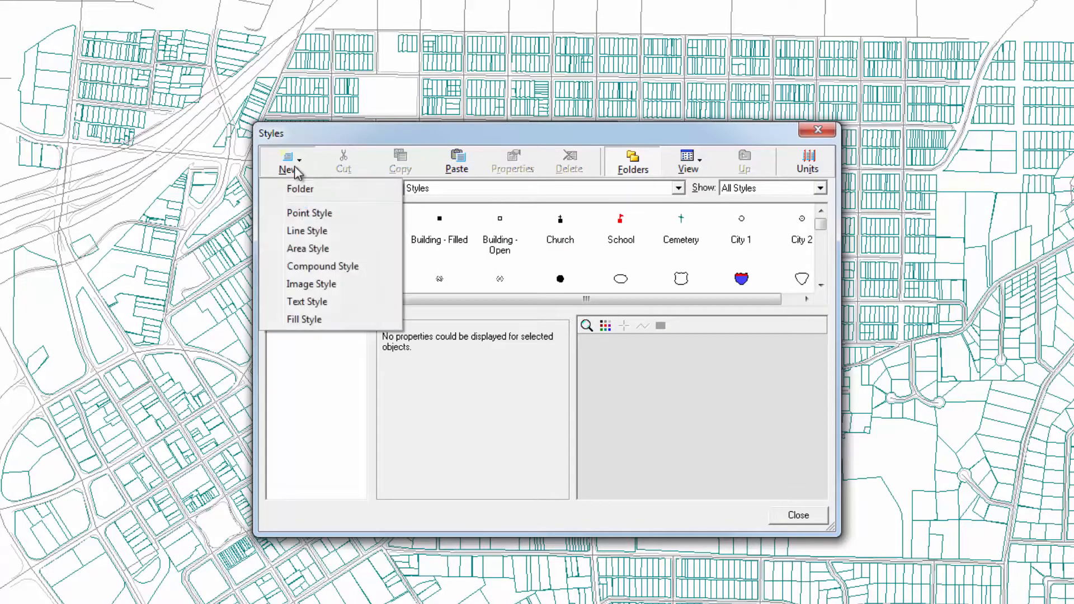
left_click(310, 302)
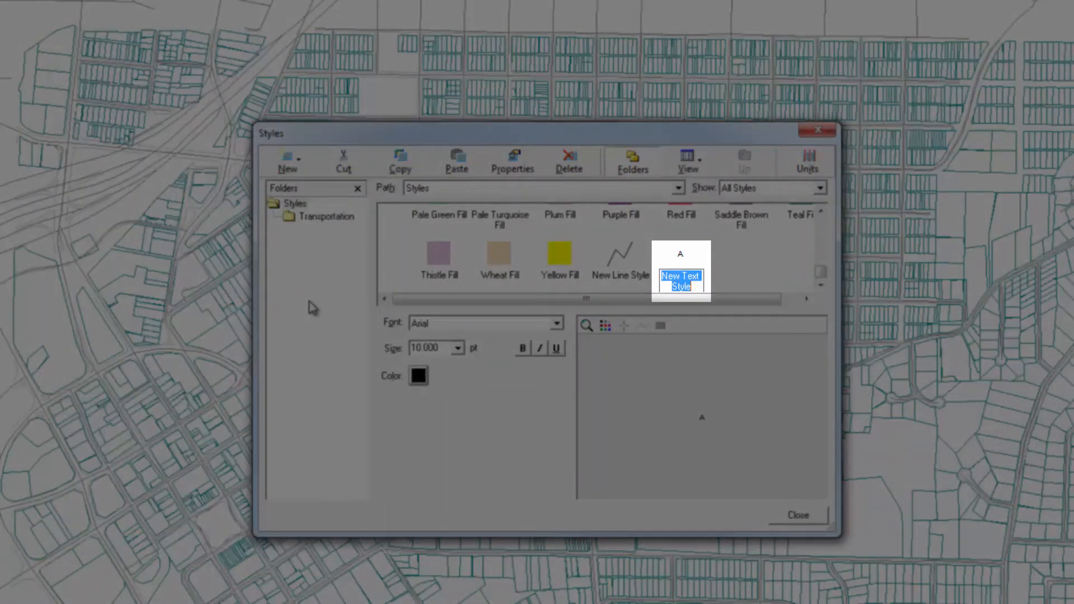
type("Address Text")
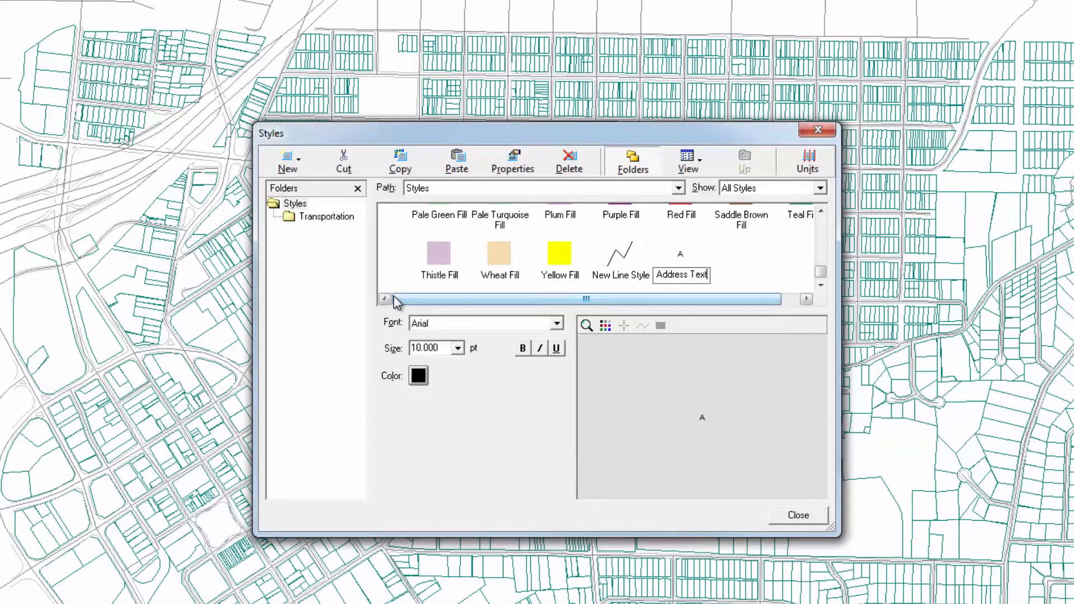
key("Return")
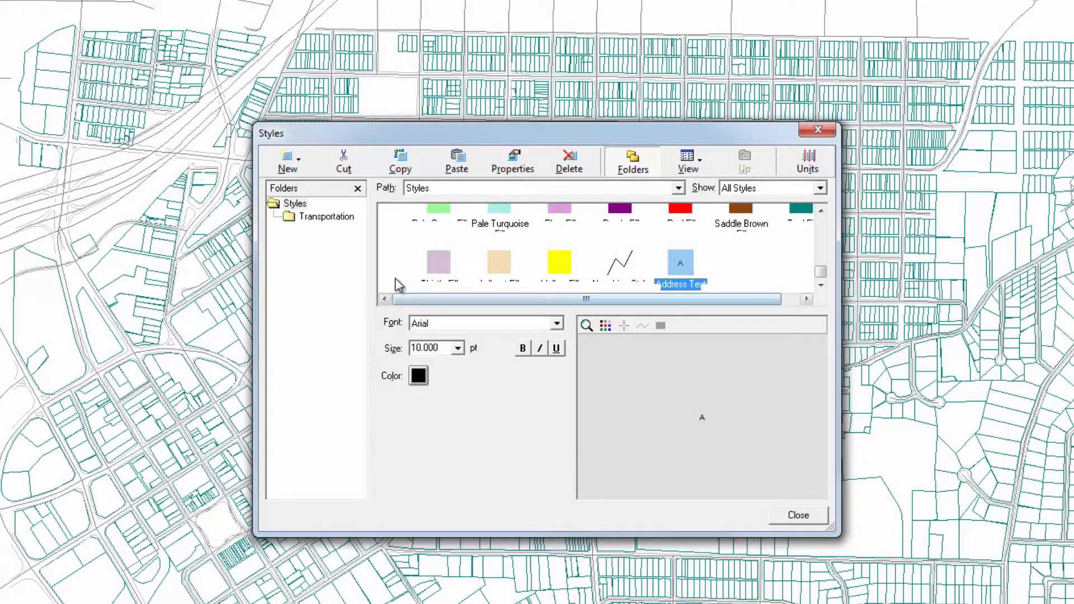
- In the Address Text style's properties, set the font size to 8 pt, bold, with a red color
left_click(512, 162)
left_click(548, 261)
left_click(549, 277)
left_click(550, 277)
left_click(518, 277)
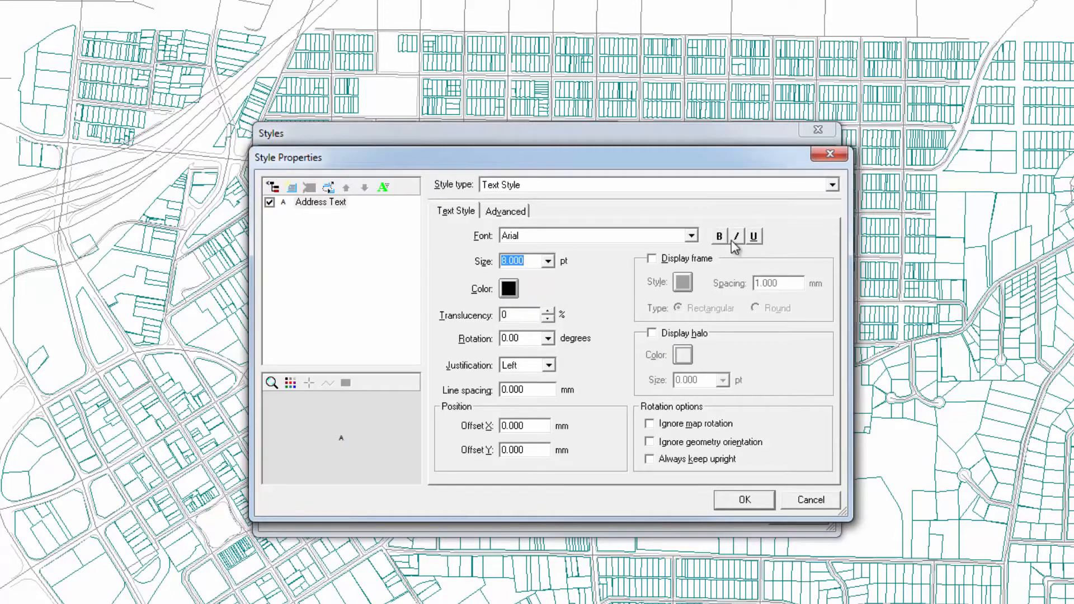
left_click(719, 236)
left_click(508, 288)
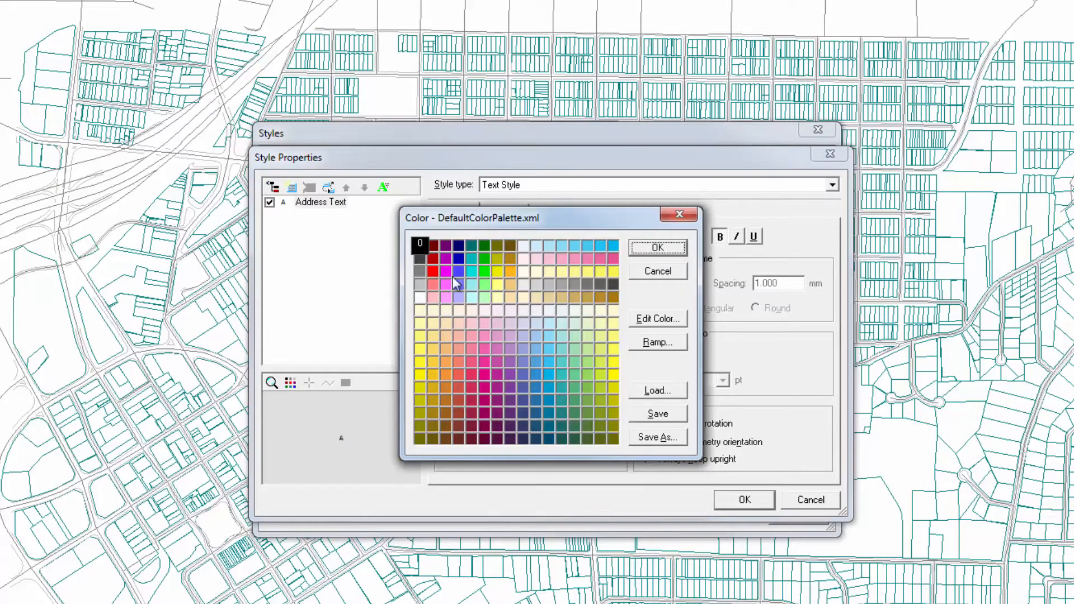
left_click(432, 271)
left_click(649, 252)
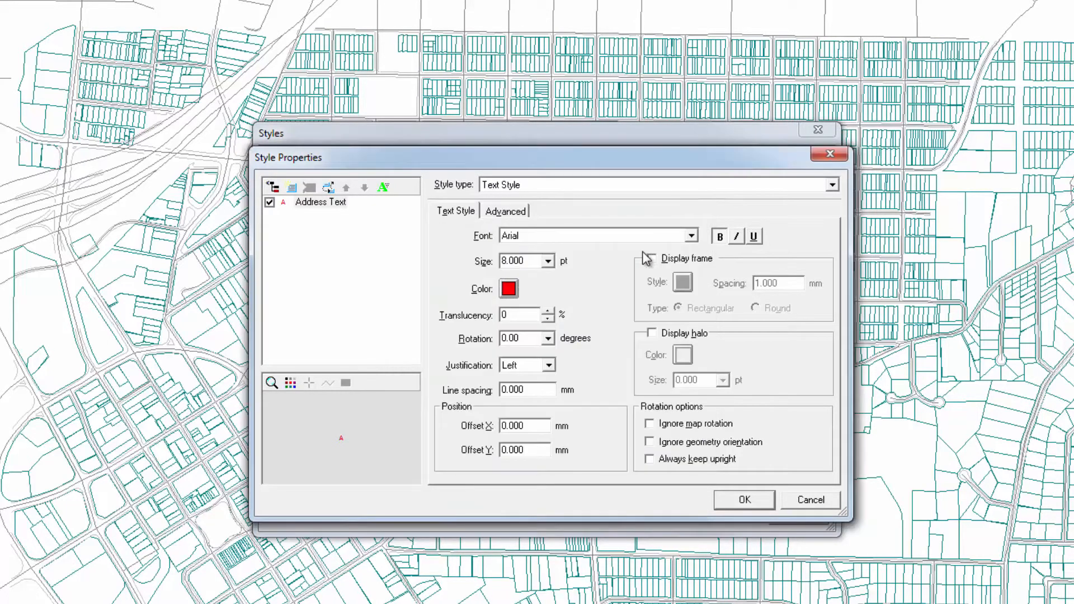
- Add a 1.000 pt halo to the Address Text style, then save its properties and close the Styles dialog
left_click(652, 334)
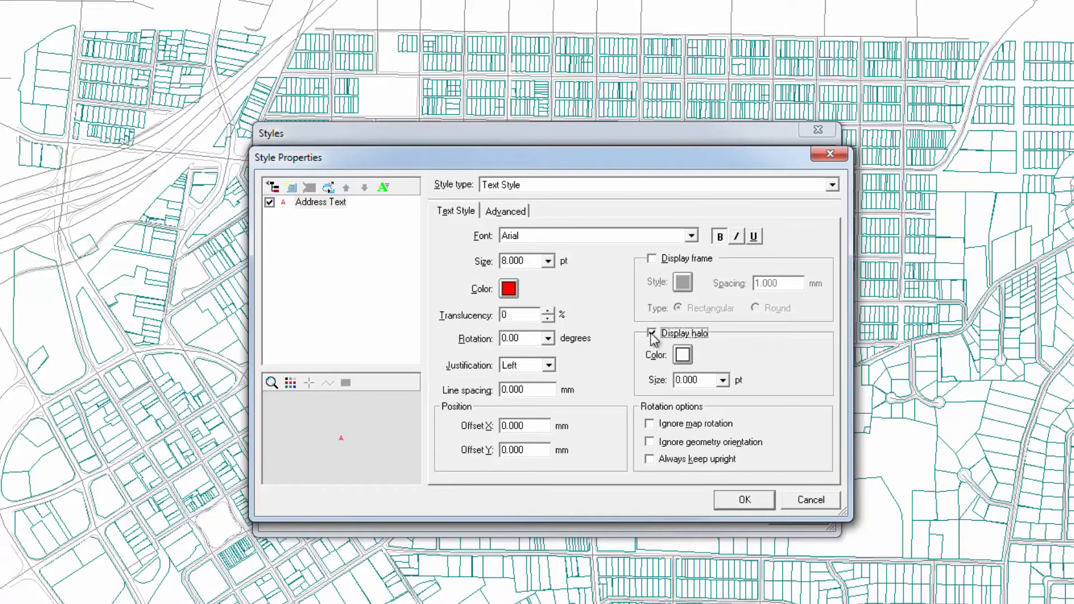
left_click(722, 380)
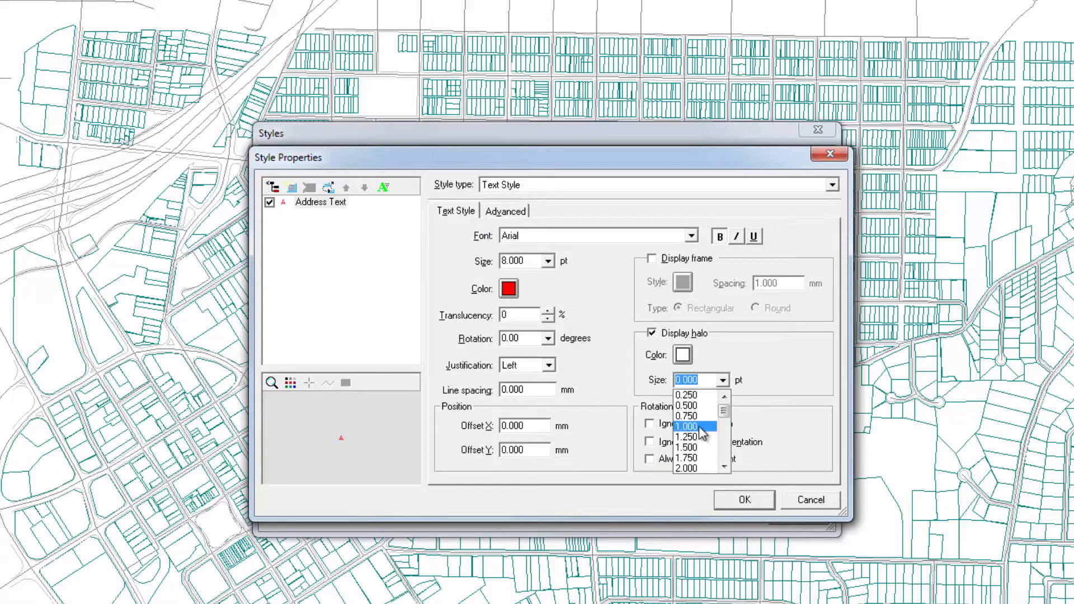
left_click(700, 428)
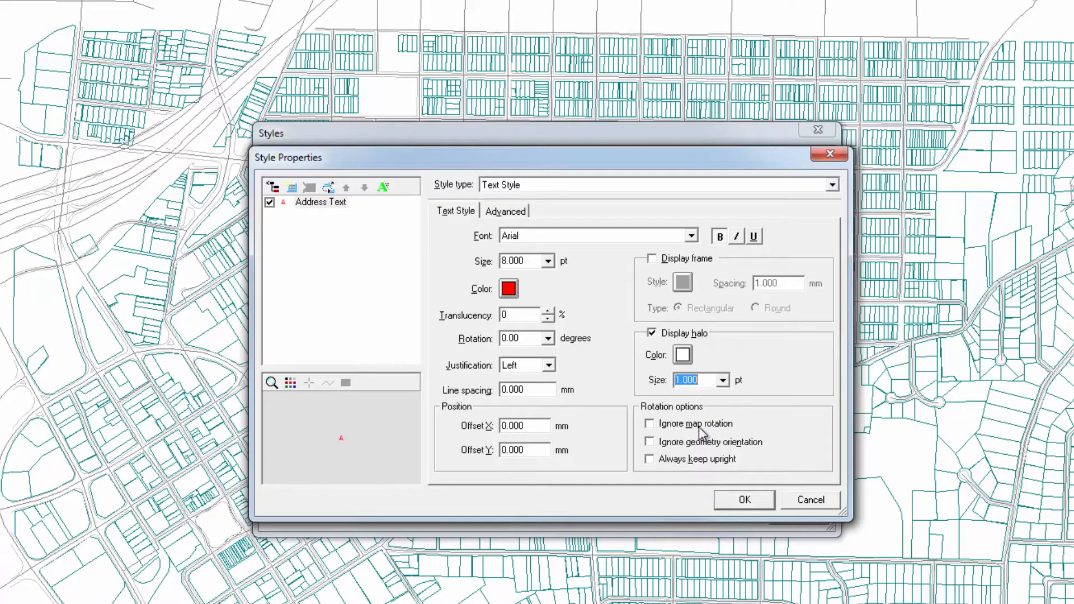
left_click(747, 499)
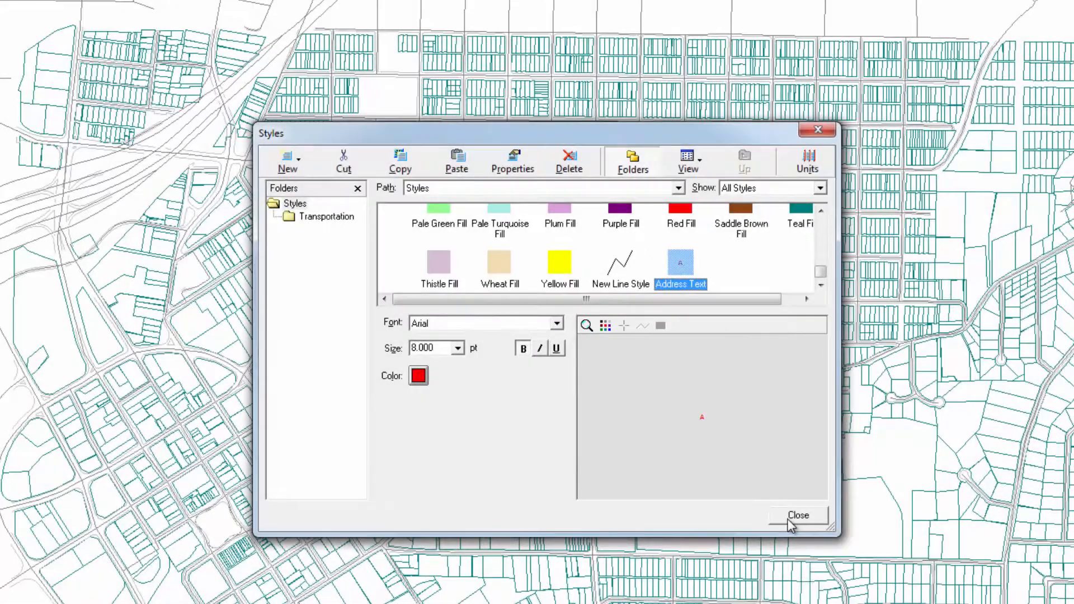
left_click(790, 517)
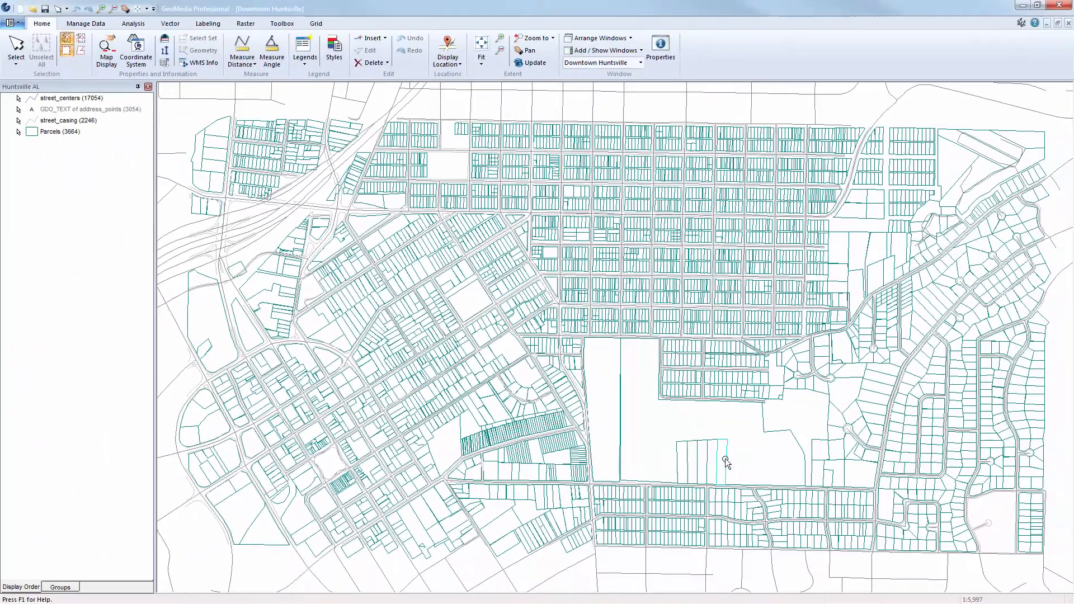
- Turn on the display of the GDO_TEXT of address_points legend entry
left_click(85, 111)
right_click(85, 114)
left_click(109, 124)
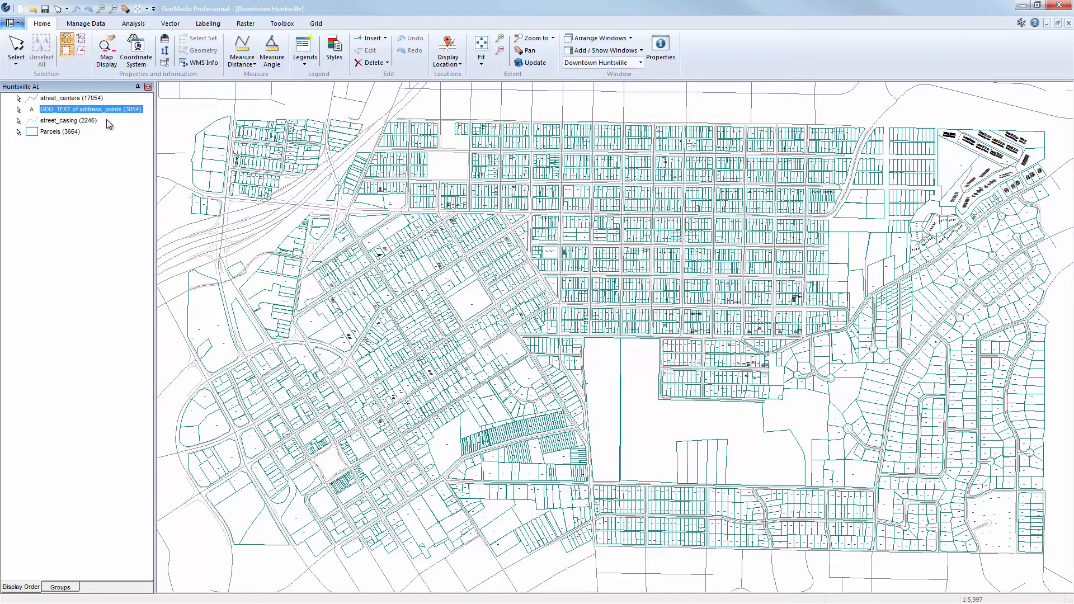
- Fit the map to the GDO_TEXT of address_points legend entry and zoom to the nominal map scale
right_click(109, 111)
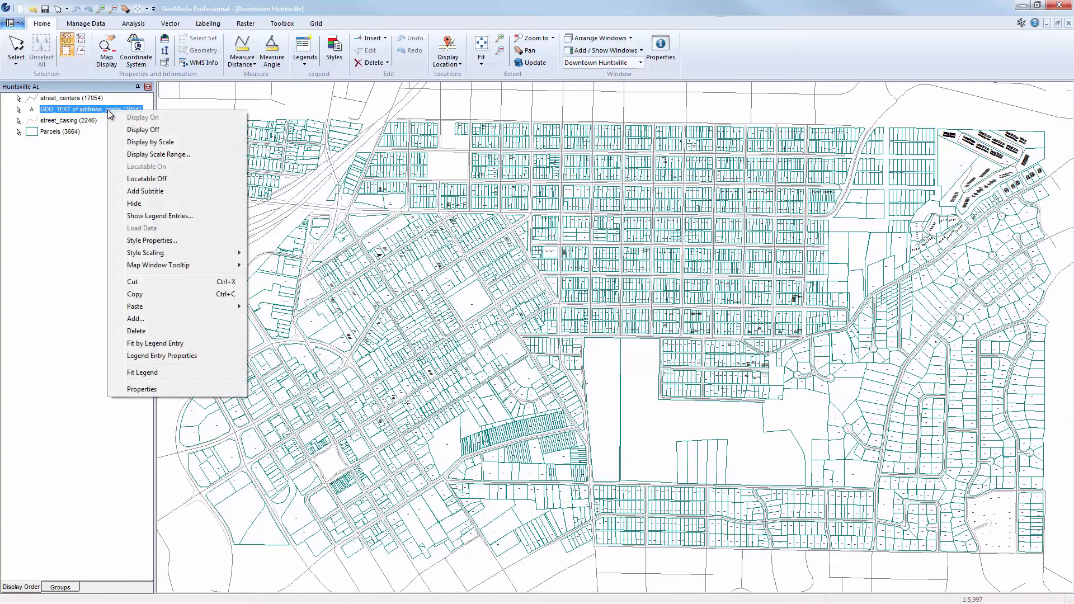
left_click(143, 343)
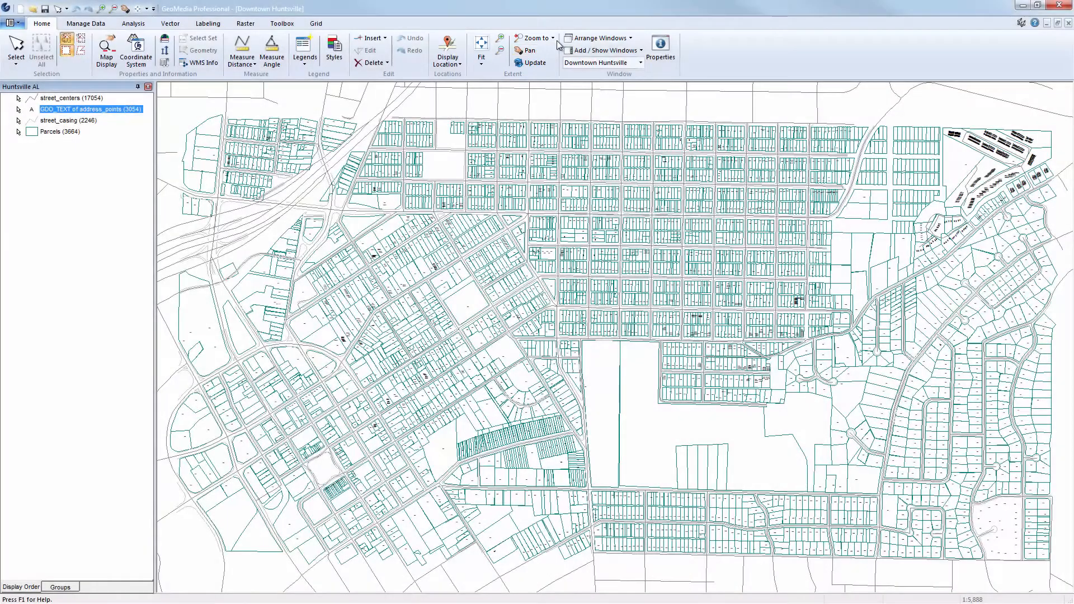
left_click(553, 39)
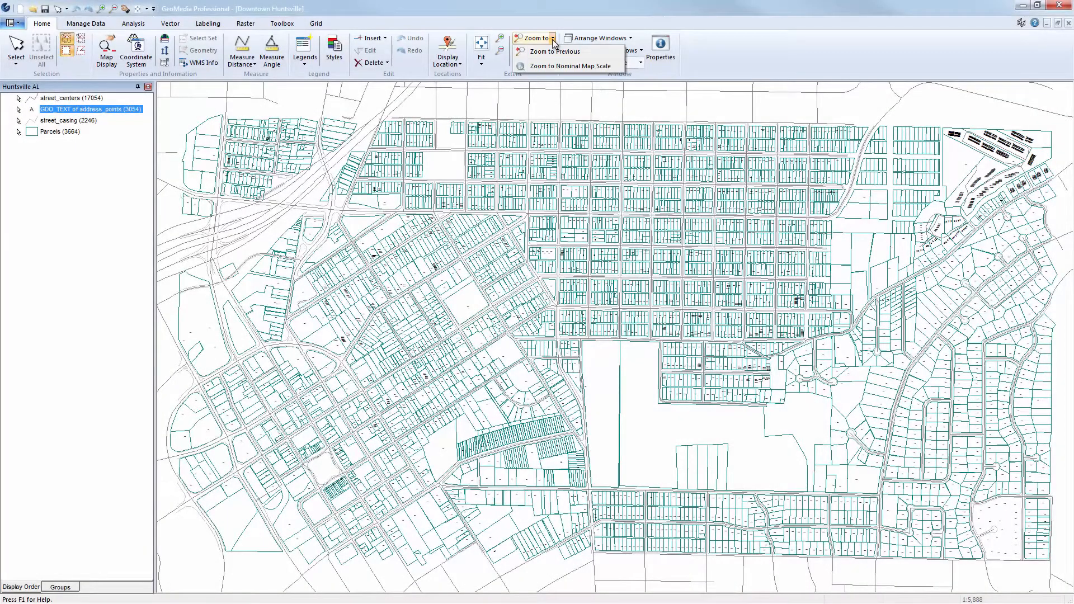
left_click(555, 66)
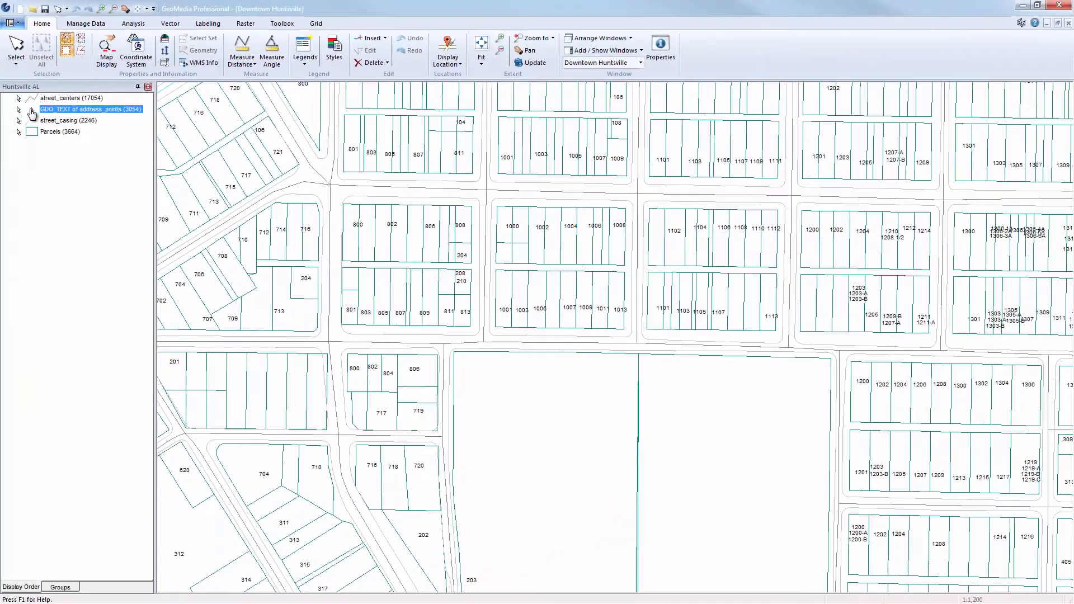
- Apply the Address Text named style to the GDO_TEXT of address_points legend entry
double_click(32, 111)
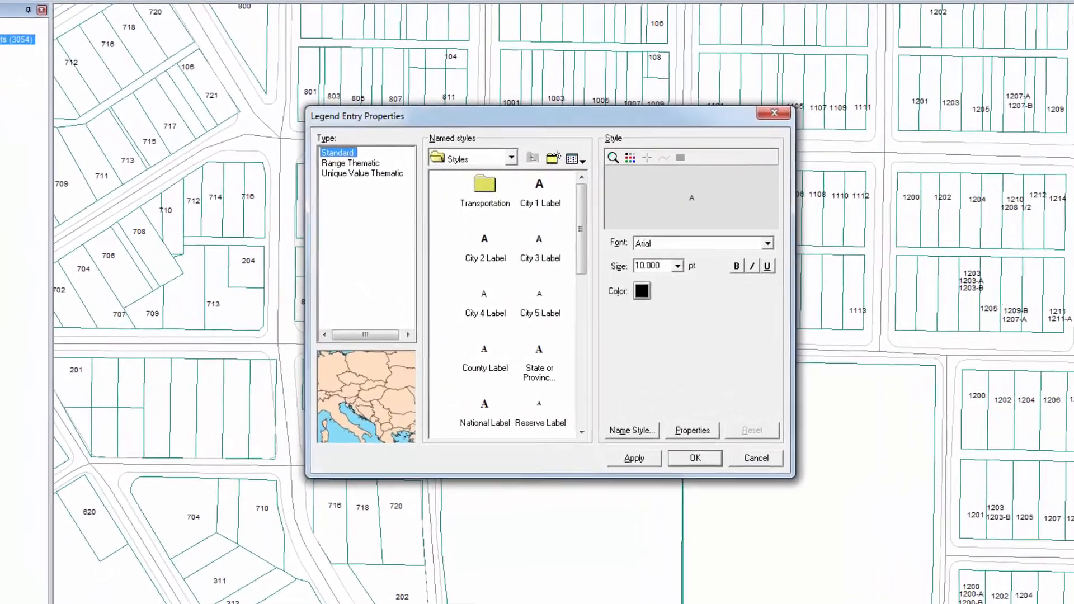
left_click_drag(579, 267, 585, 419)
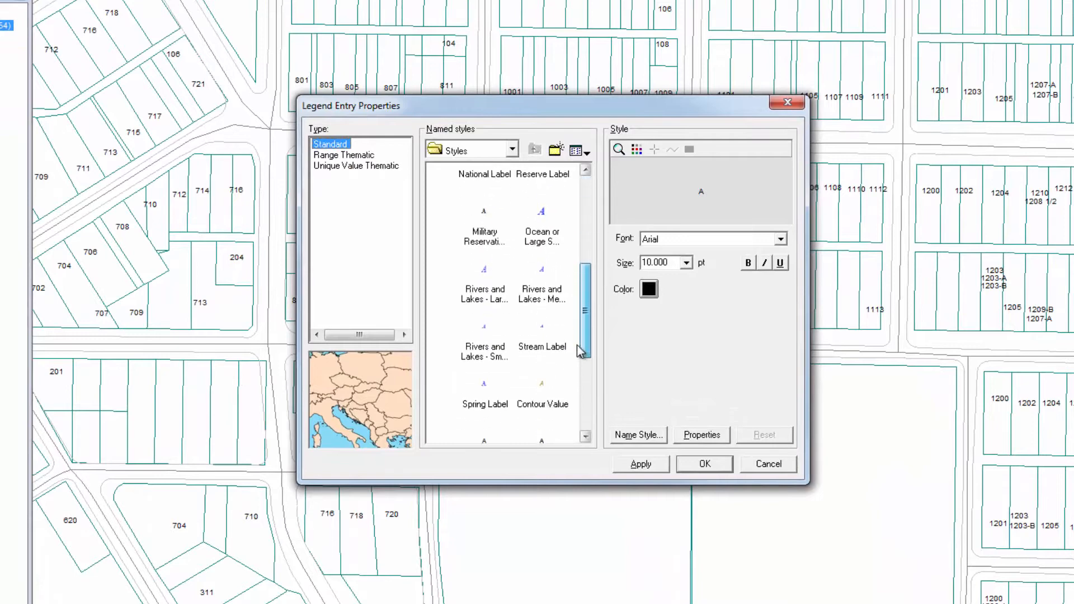
left_click(540, 414)
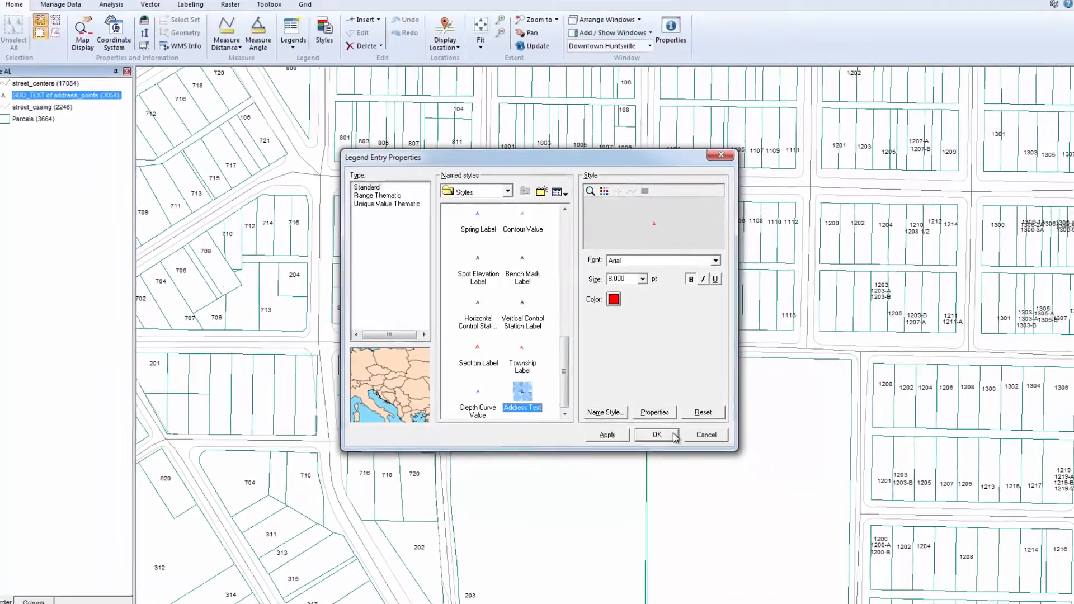
left_click(704, 464)
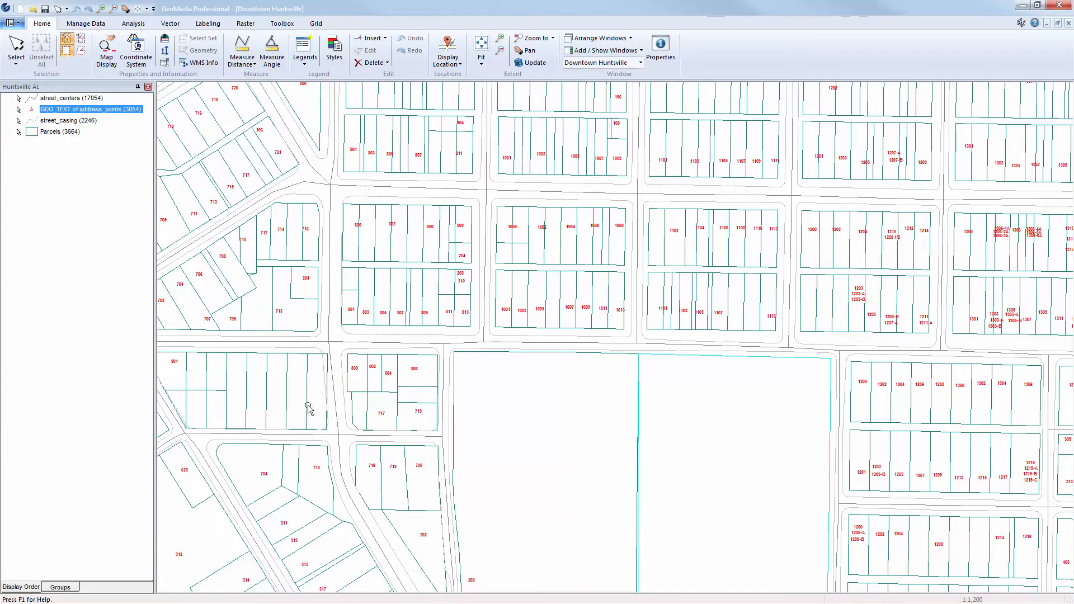
- Assign the Light Yellow named style to the Parcels legend entry in its properties
right_click(35, 134)
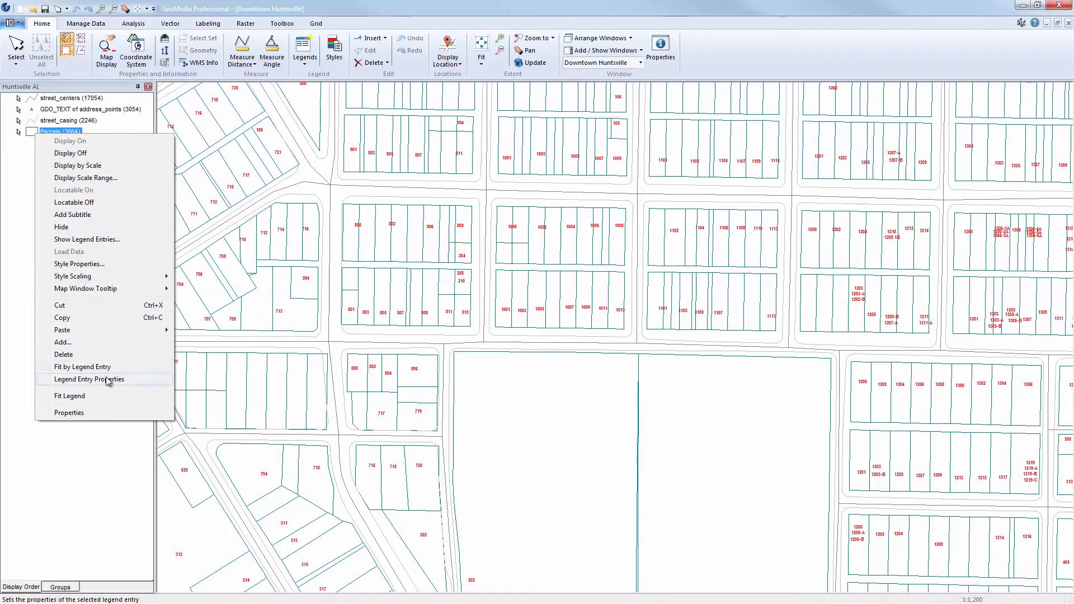
left_click(127, 382)
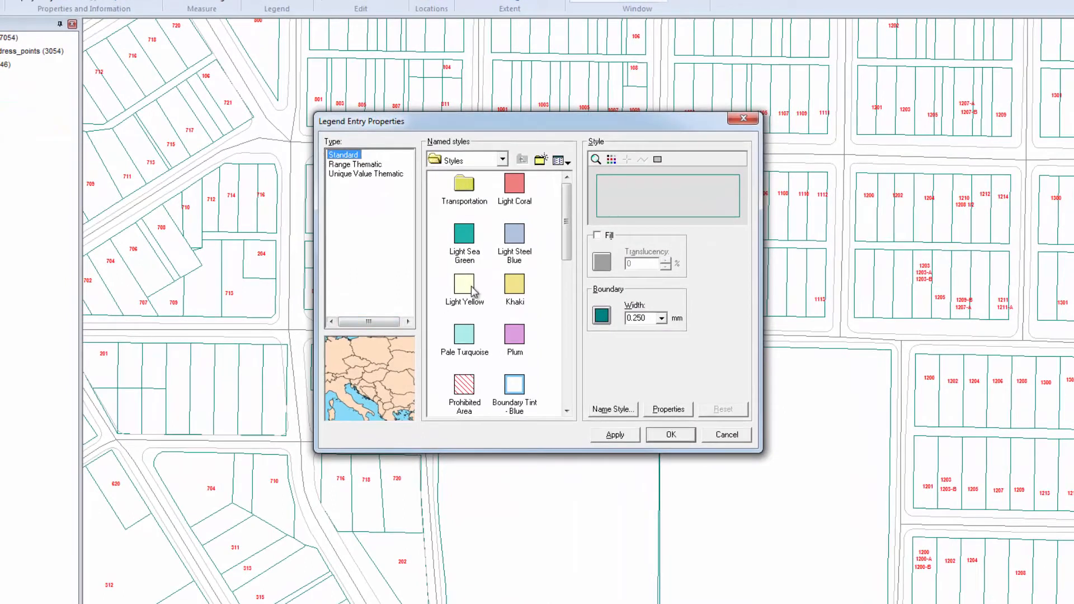
left_click(472, 290)
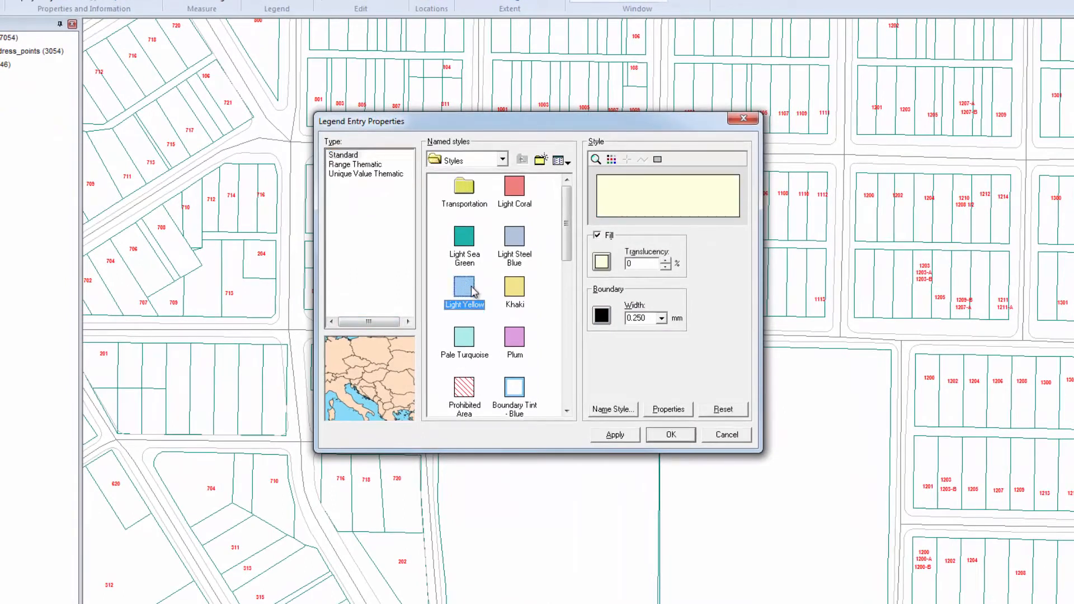
- In the Parcels style's properties, change the Light Yellow fill to a stronger yellow with 25% translucency
left_click(670, 410)
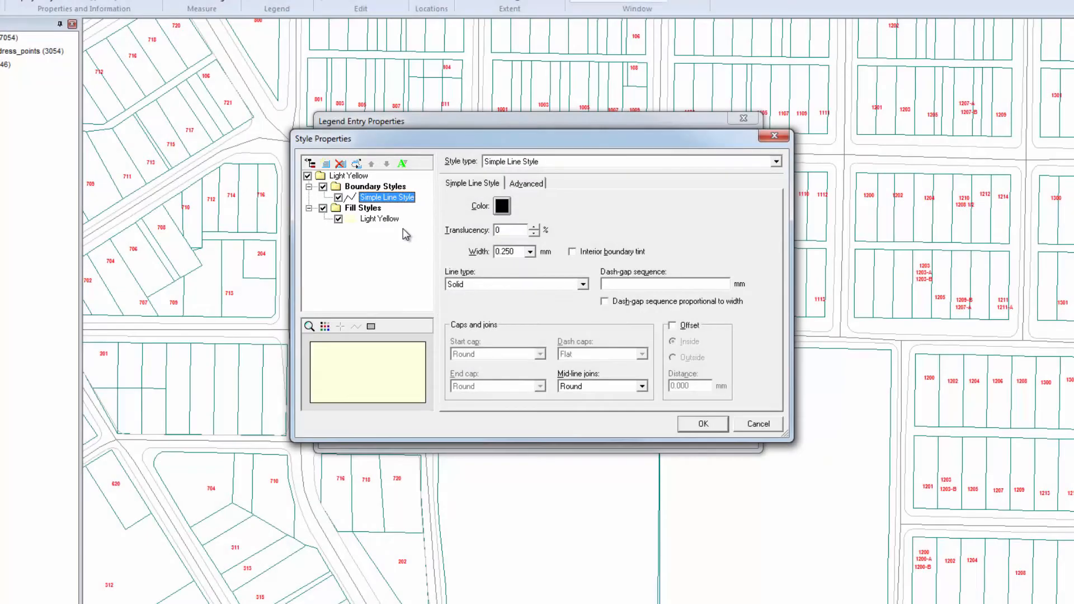
left_click(380, 219)
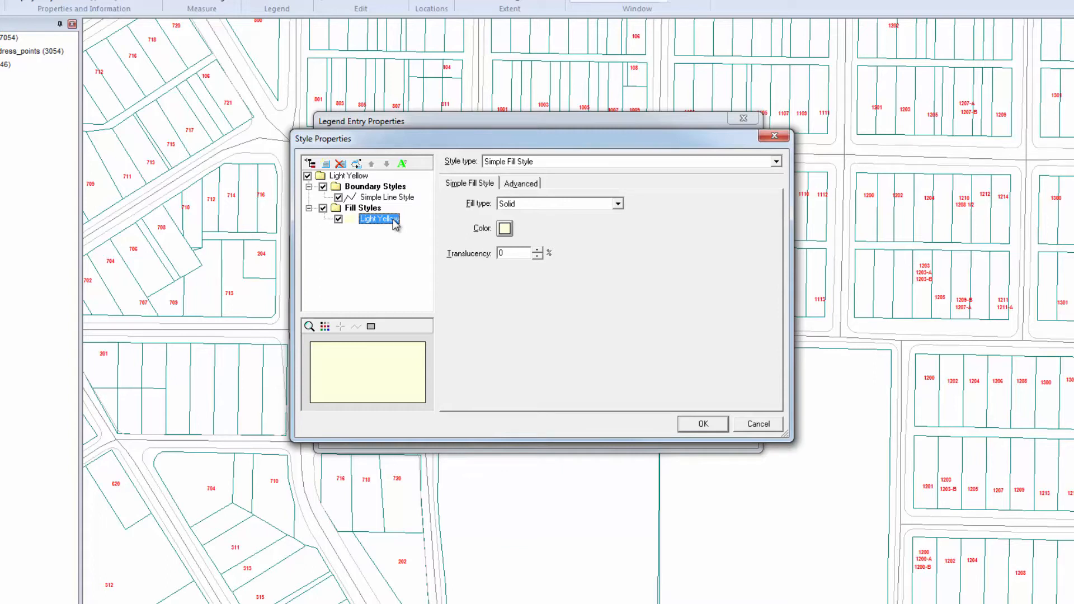
left_click(504, 229)
left_click(551, 234)
left_click(620, 219)
double_click(515, 251)
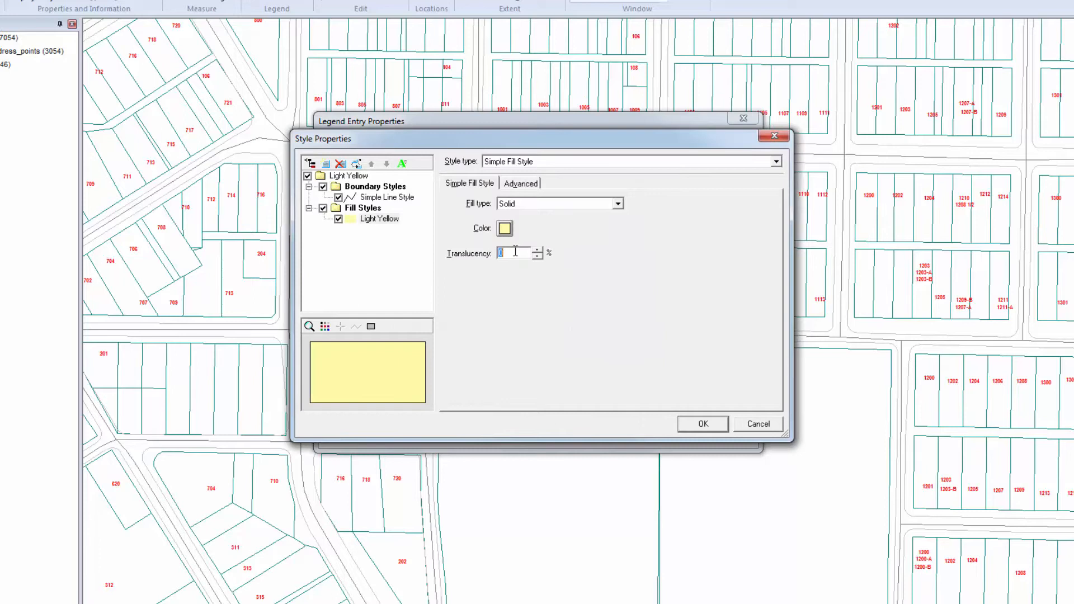
type("25")
- Replace the Simple Line Style under Boundary Styles with the Wall style
left_click(403, 198)
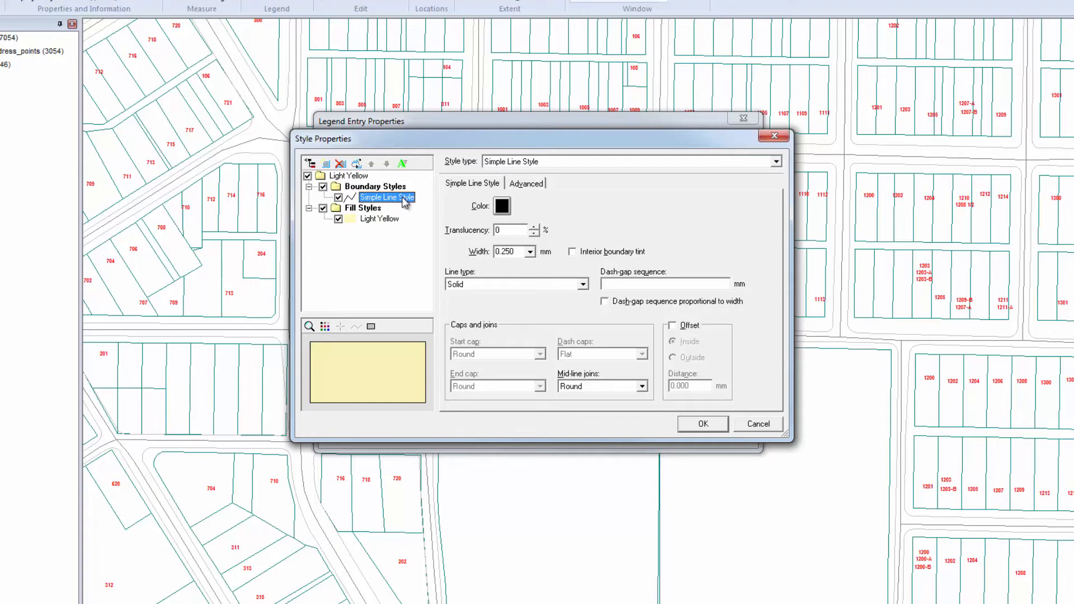
right_click(405, 202)
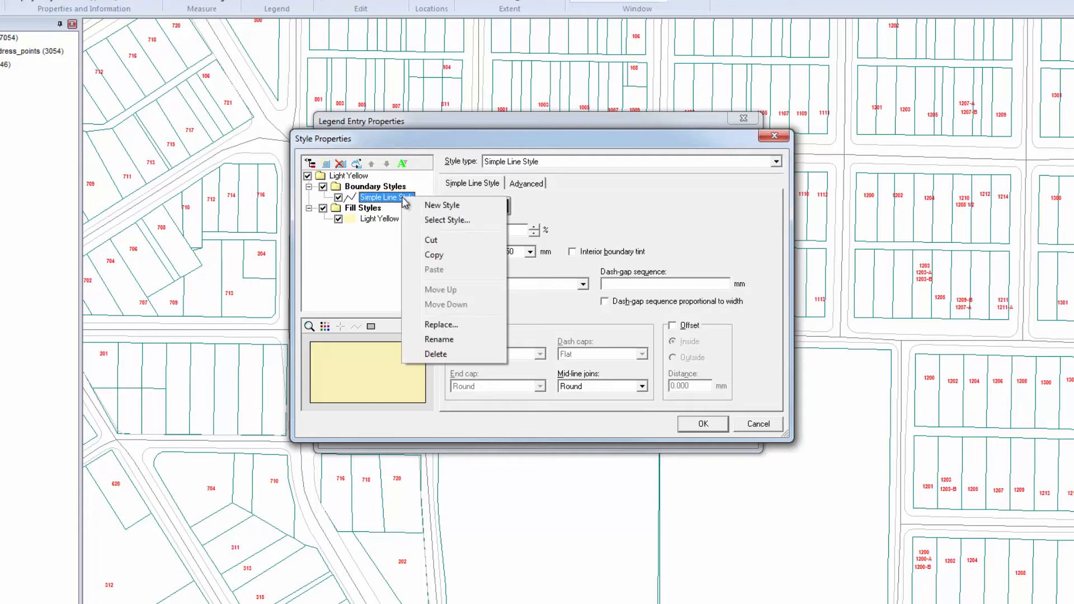
left_click(441, 324)
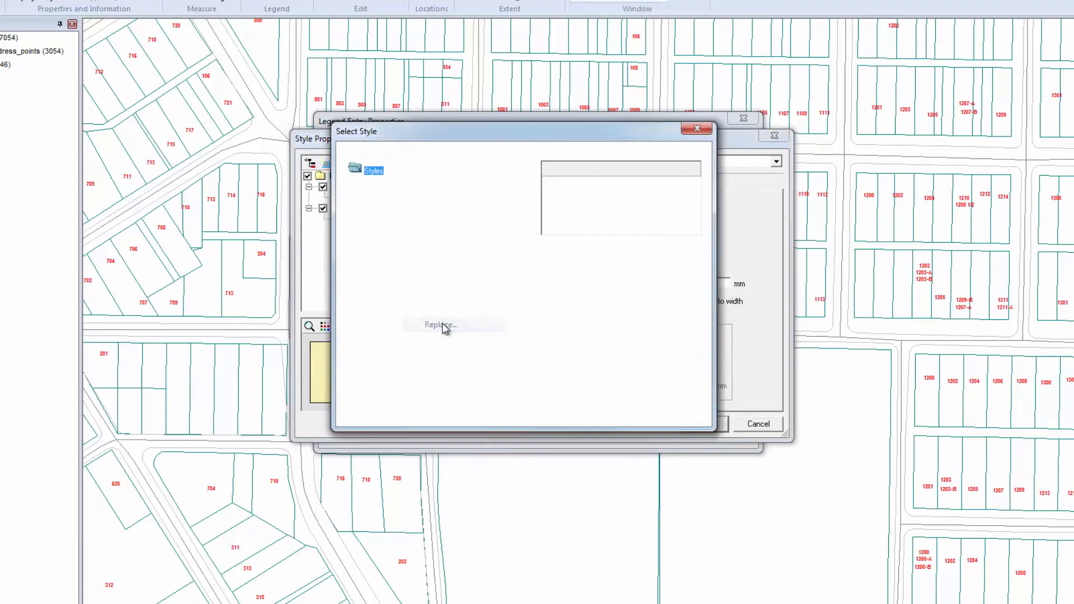
left_click_drag(517, 235, 518, 334)
left_click(453, 319)
left_click(612, 437)
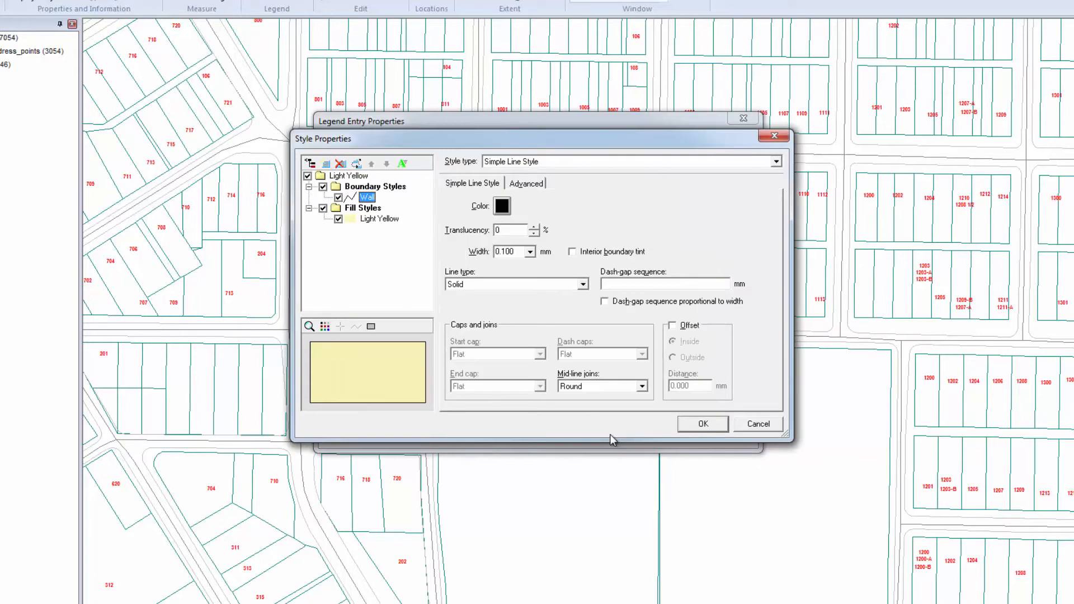
- Rename the Wall boundary style to Parcel Line
right_click(369, 198)
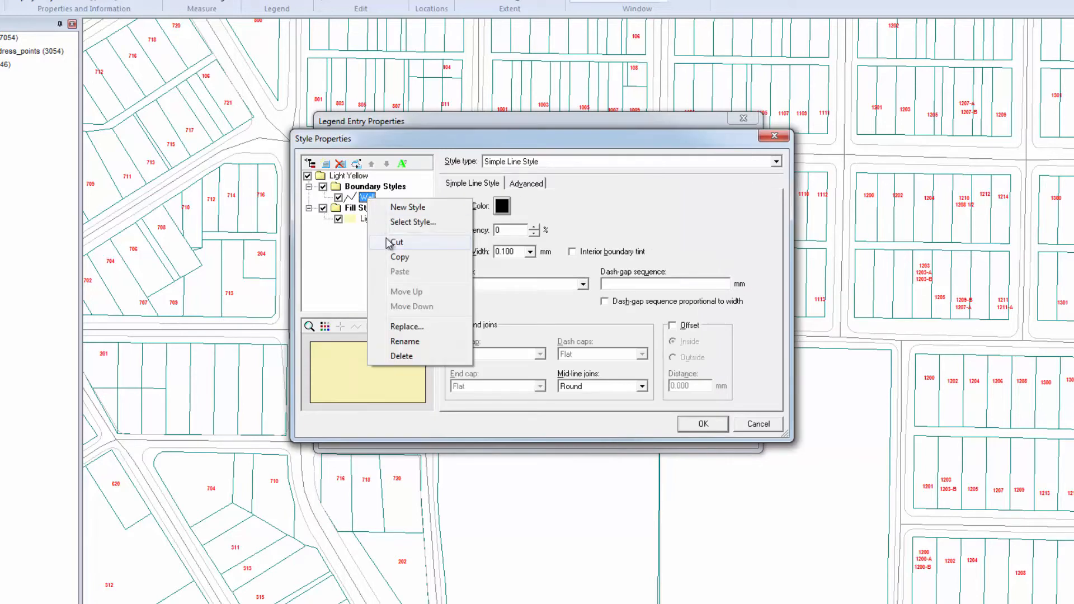
left_click(430, 342)
type("Parcel Line")
key("Return")
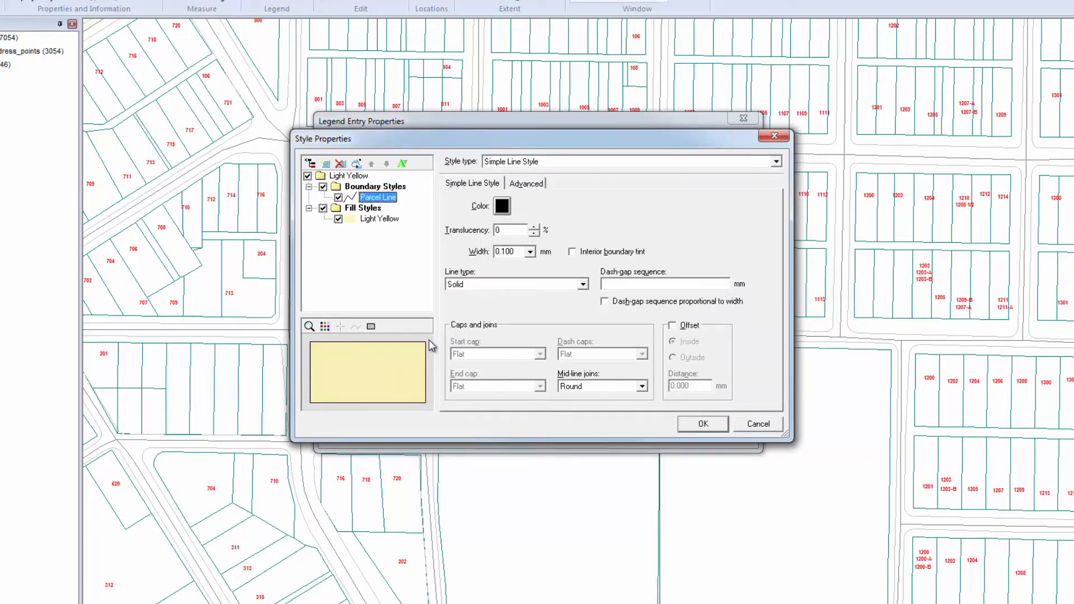
- Make the Parcel Line boundary orange with 25% translucency, 1.250 mm width and interior boundary tint, and accept the style properties
left_click(502, 208)
left_click(509, 234)
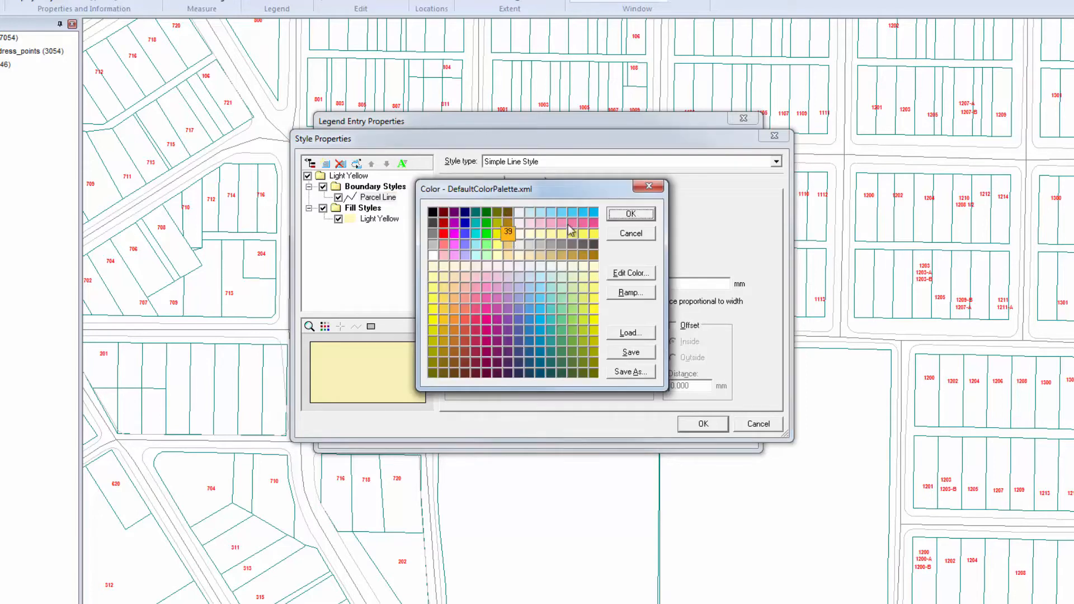
left_click(630, 214)
type("25")
left_click(529, 252)
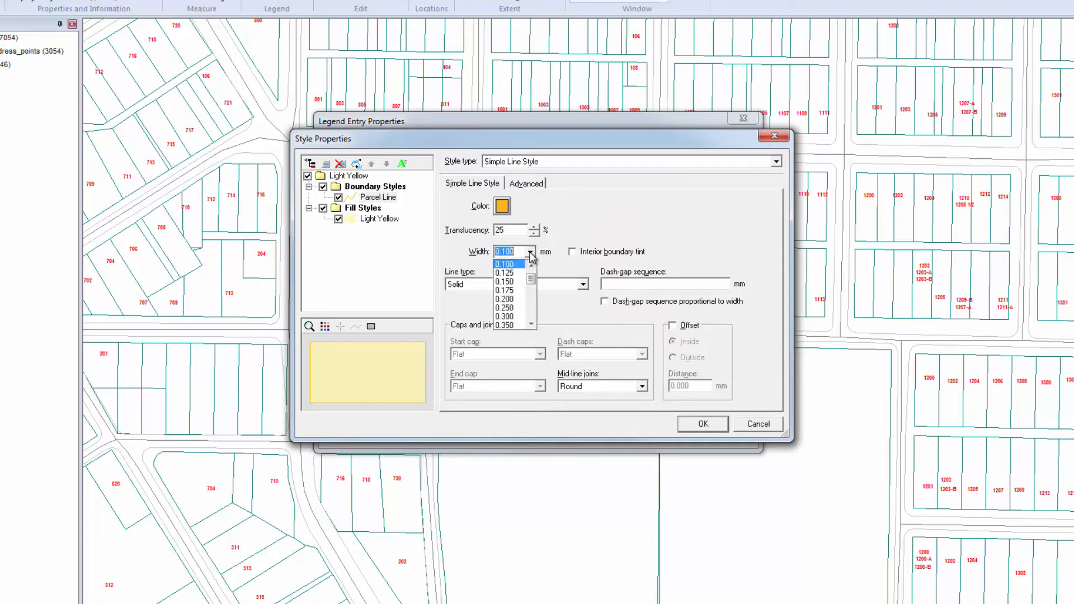
left_click_drag(531, 280, 532, 302)
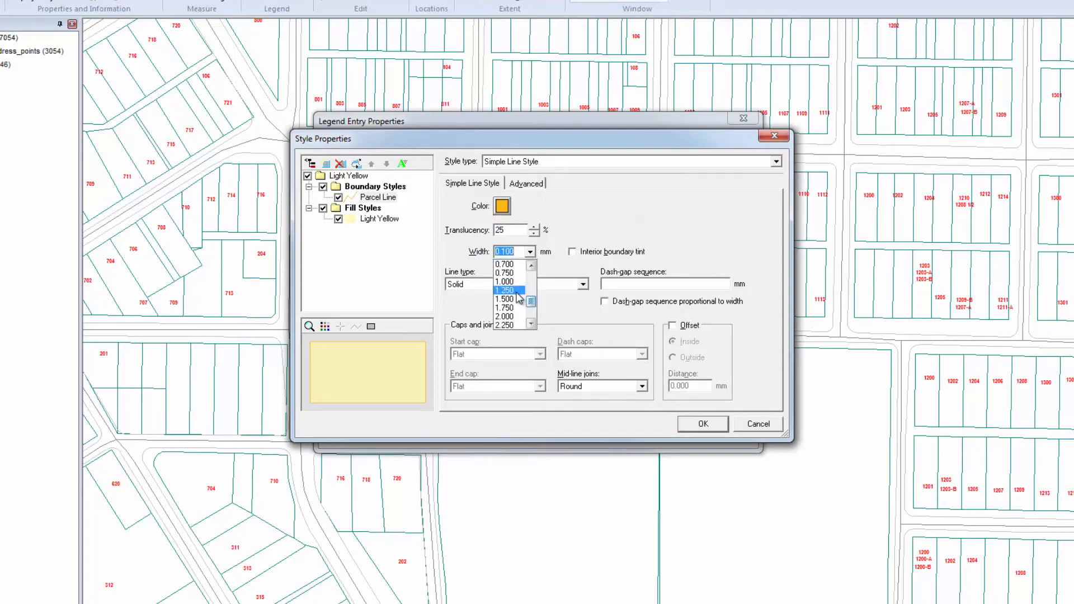
left_click(518, 290)
left_click(571, 252)
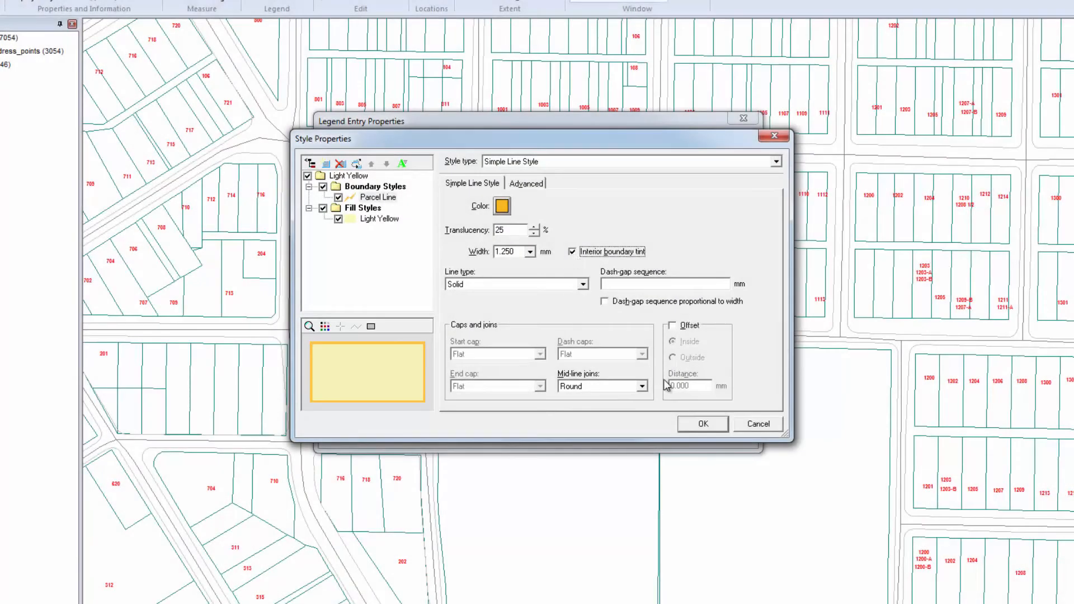
left_click(698, 425)
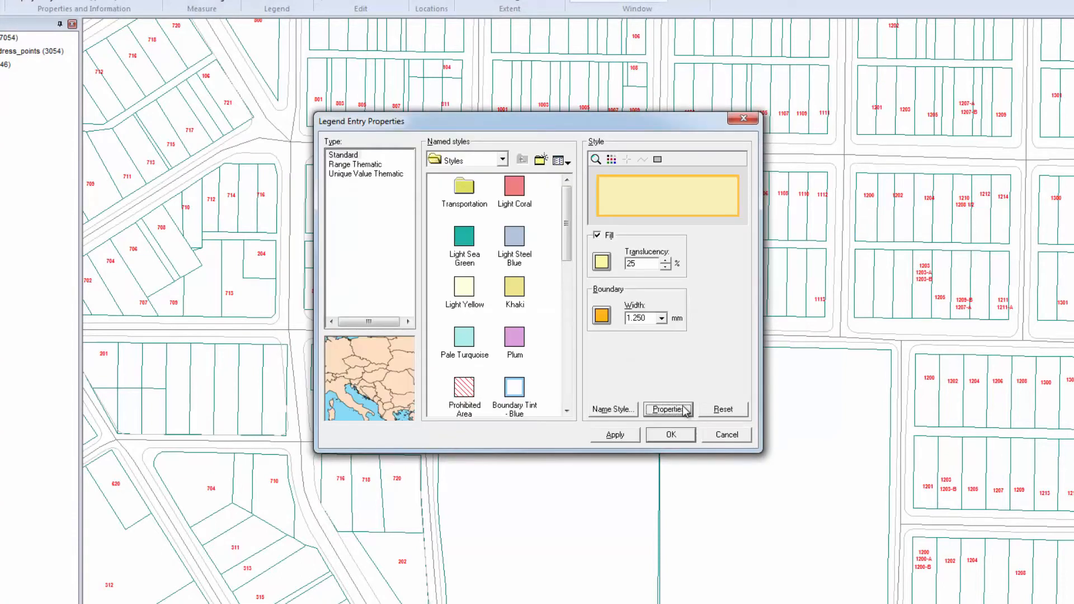
- Save the customized style under the name Parcels and apply it to the Parcels legend entry
left_click(626, 408)
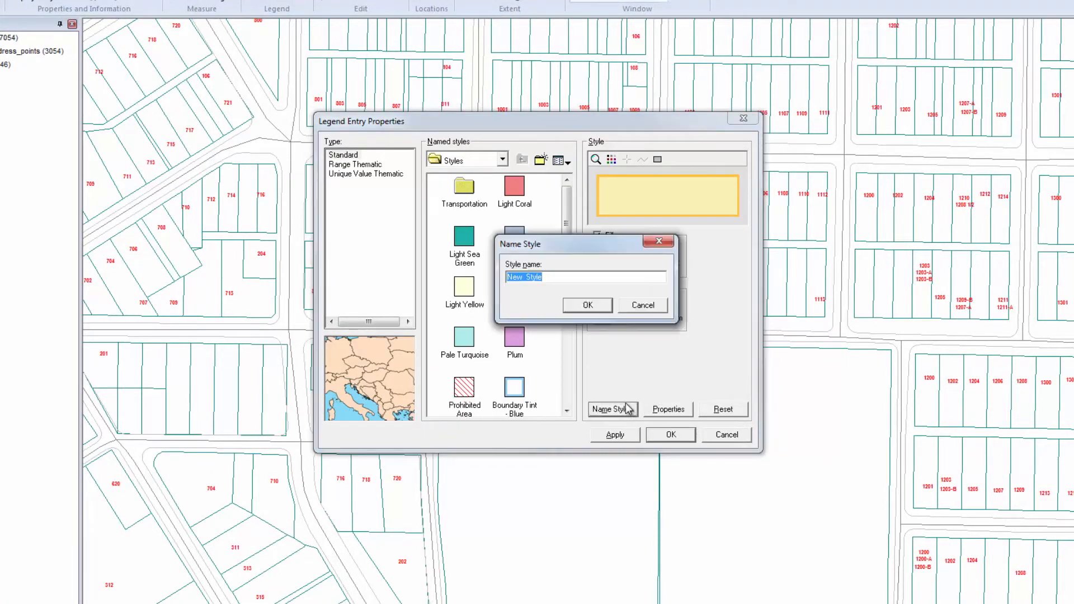
type("Parcels")
left_click(581, 309)
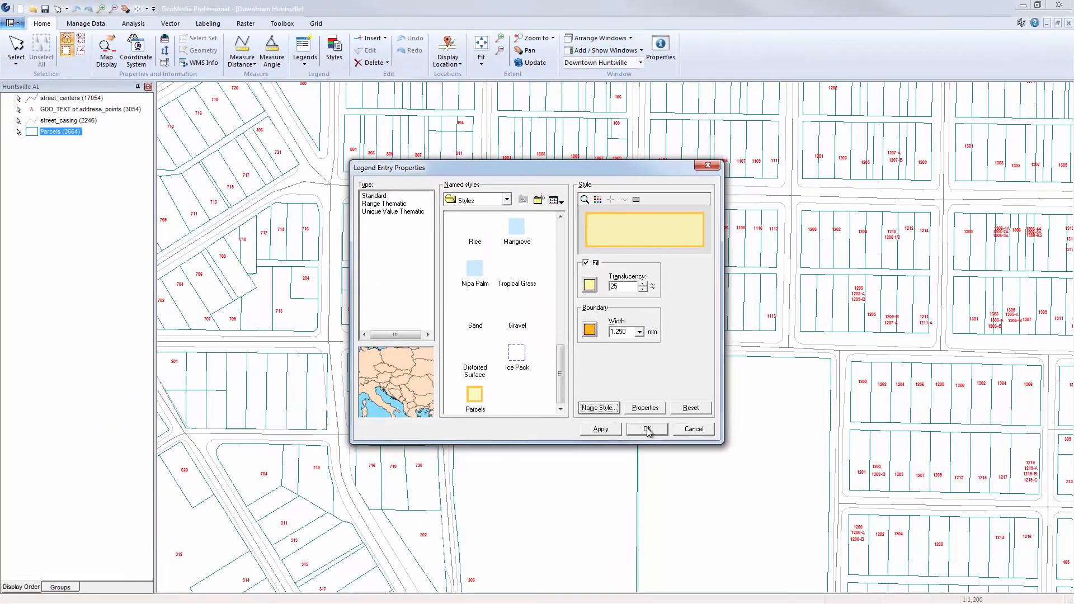
left_click(663, 433)
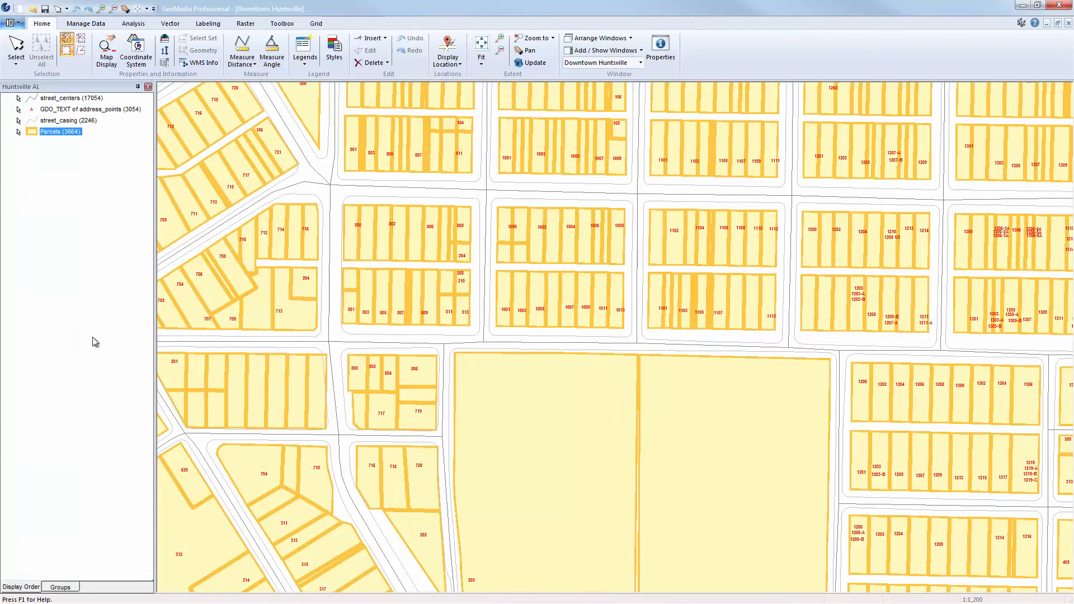
- Choose the Highway style from the Transportation folder for the street_centers legend entry
double_click(32, 103)
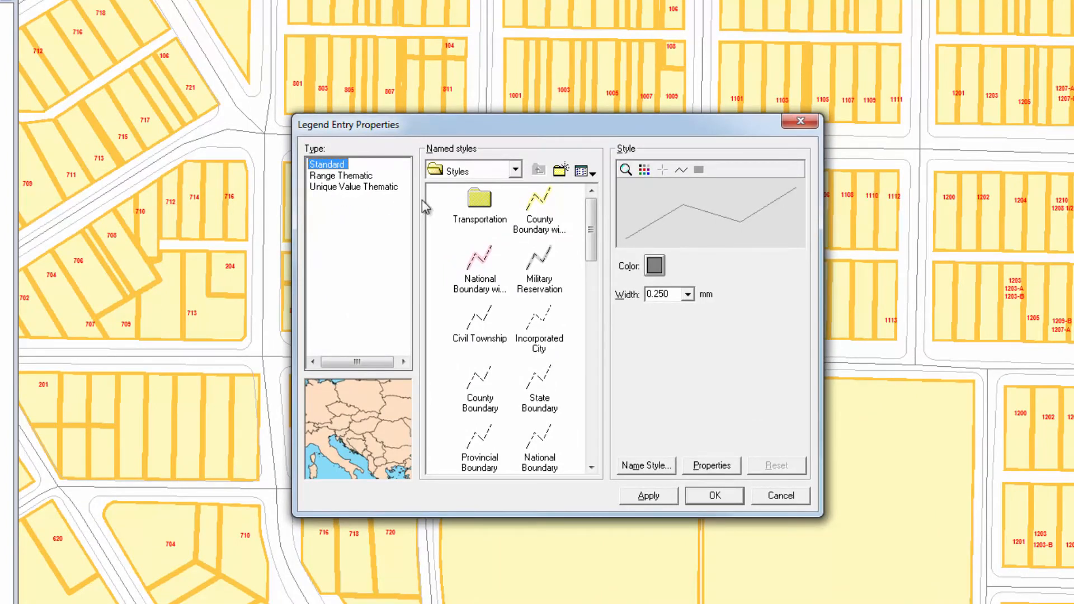
left_click(477, 205)
double_click(475, 206)
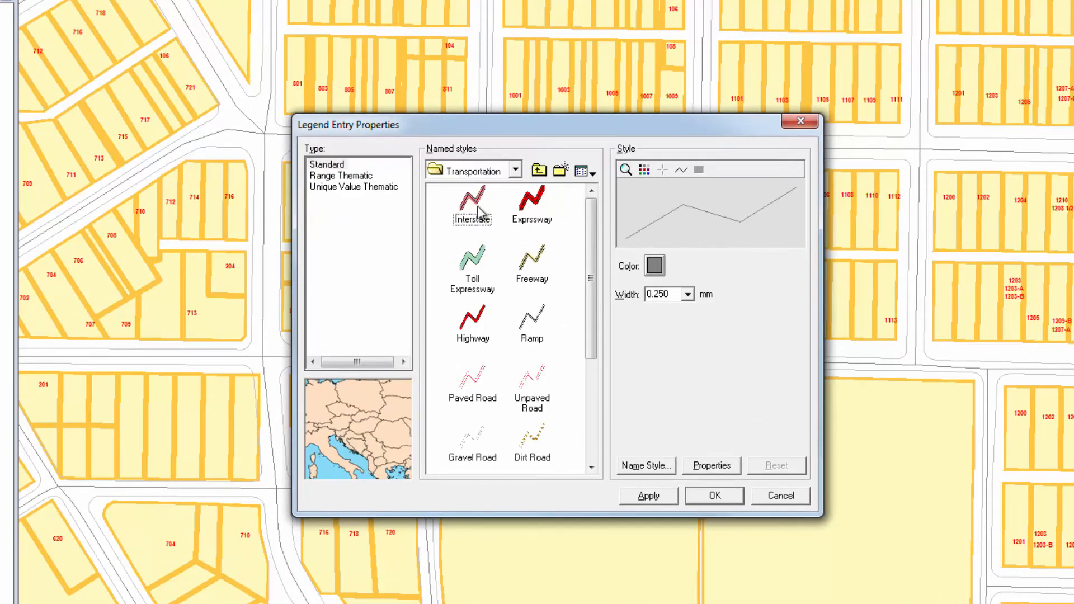
left_click(477, 324)
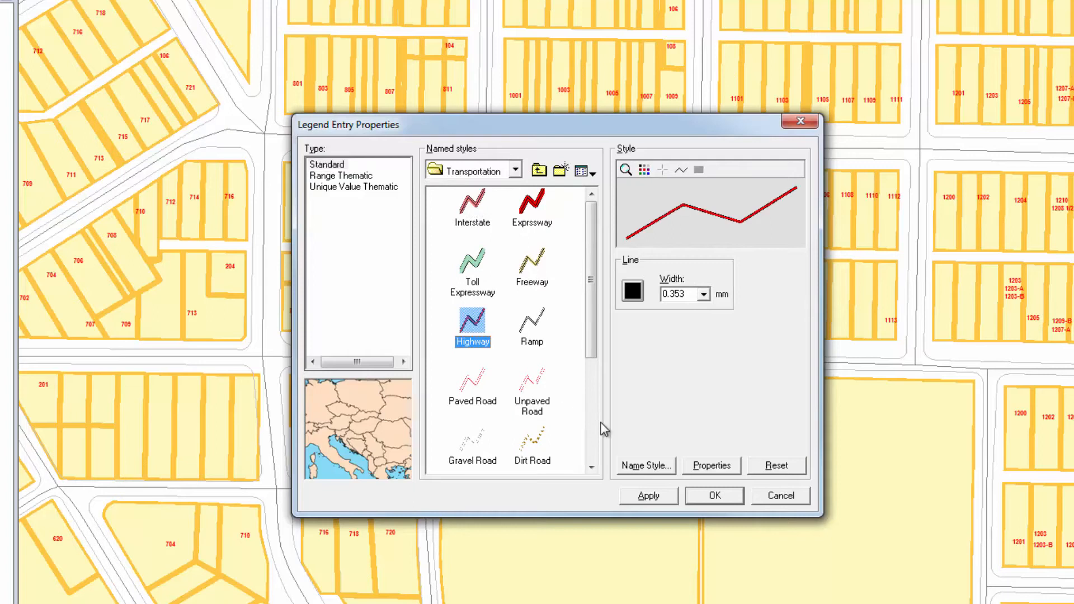
- Examine the Highway style's foreground and background line makeup at 400% preview magnification, then close its properties without saving
left_click(701, 473)
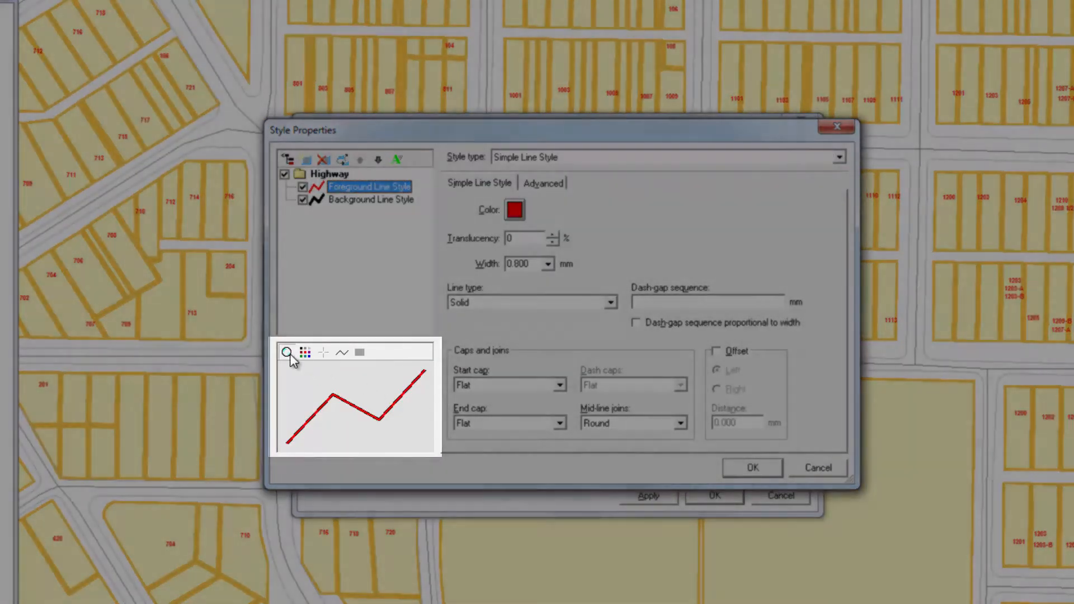
left_click(288, 353)
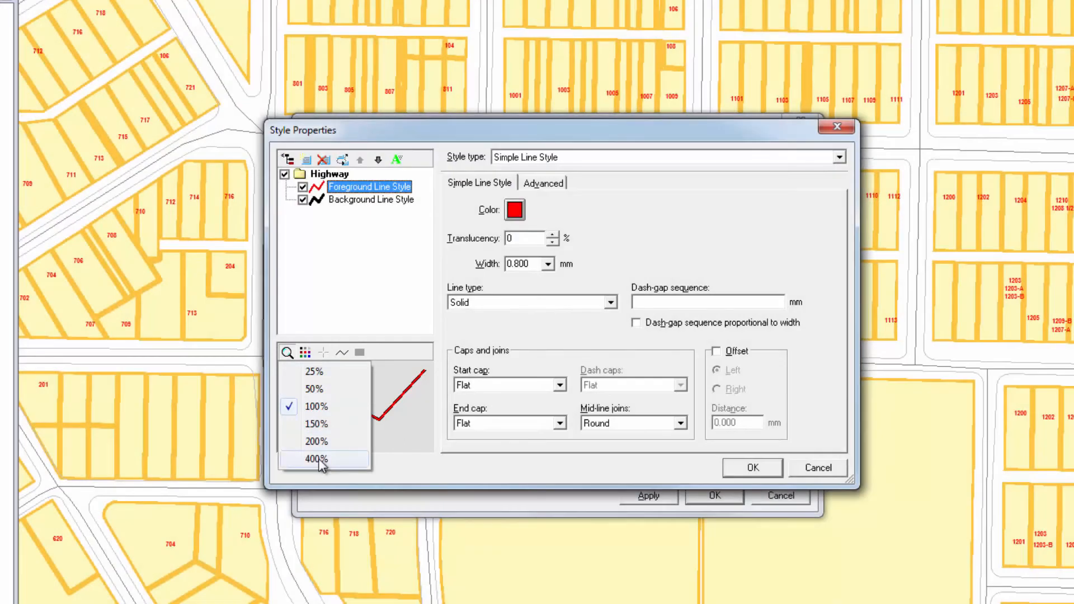
left_click(320, 462)
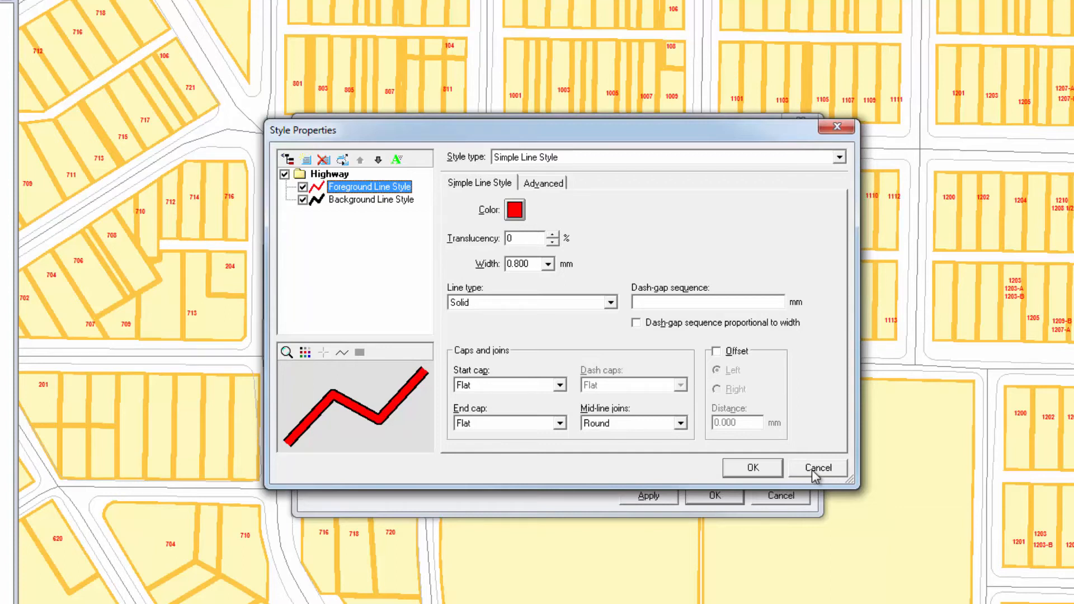
left_click(817, 469)
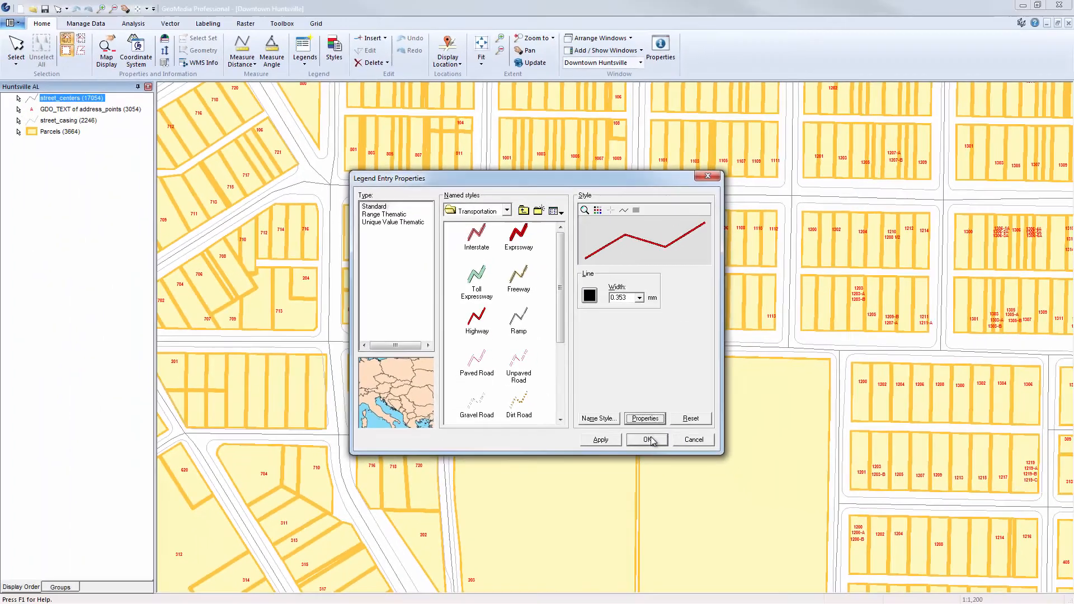
- Apply the Highway style to the street_centers legend entry and set that entry's style scaling to Paper
left_click(719, 496)
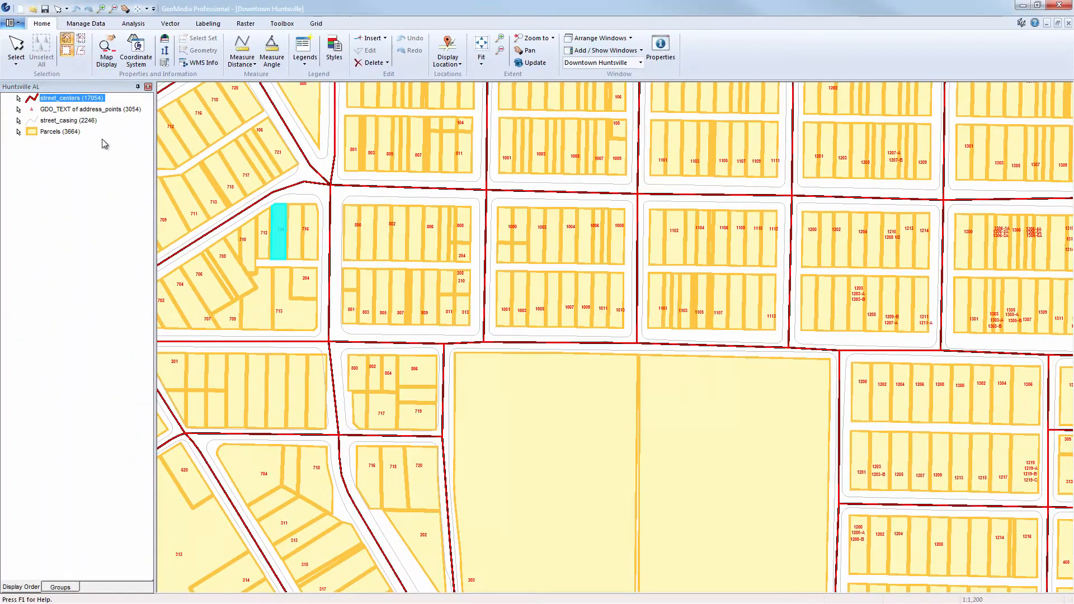
right_click(32, 101)
mouse_move(135, 241)
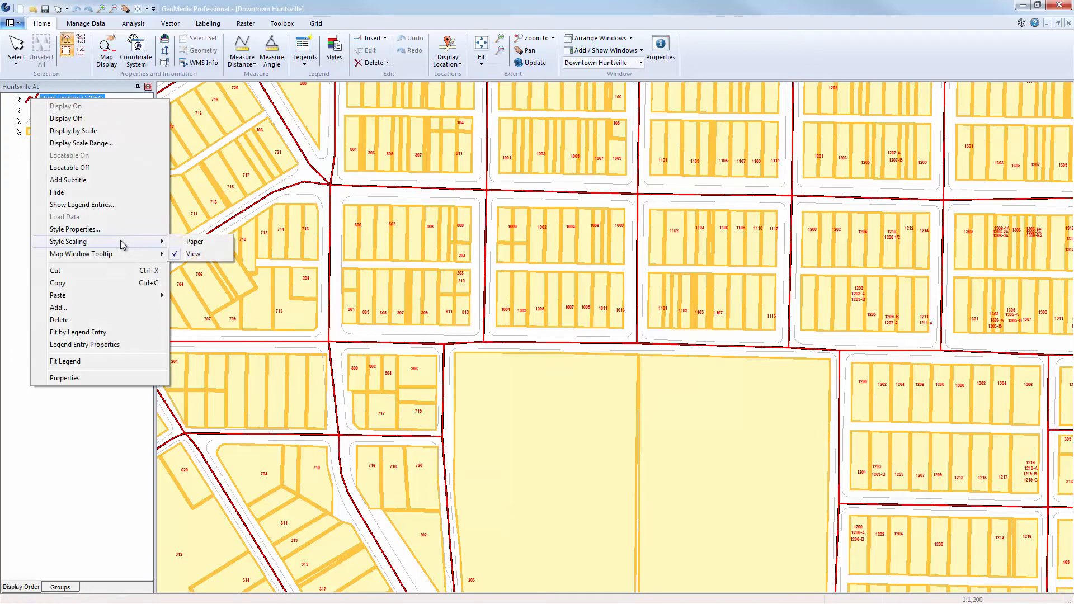
left_click(215, 244)
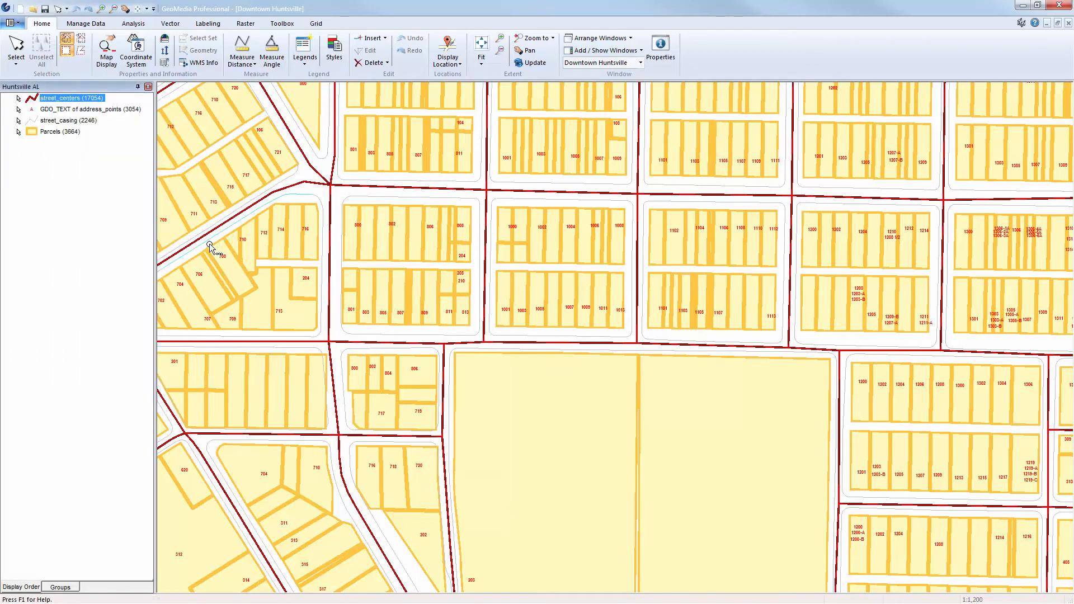
- Inspect a street intersection up close, and reselect the Highway style from the Transportation folder for the street_centers legend entry
left_click(112, 9)
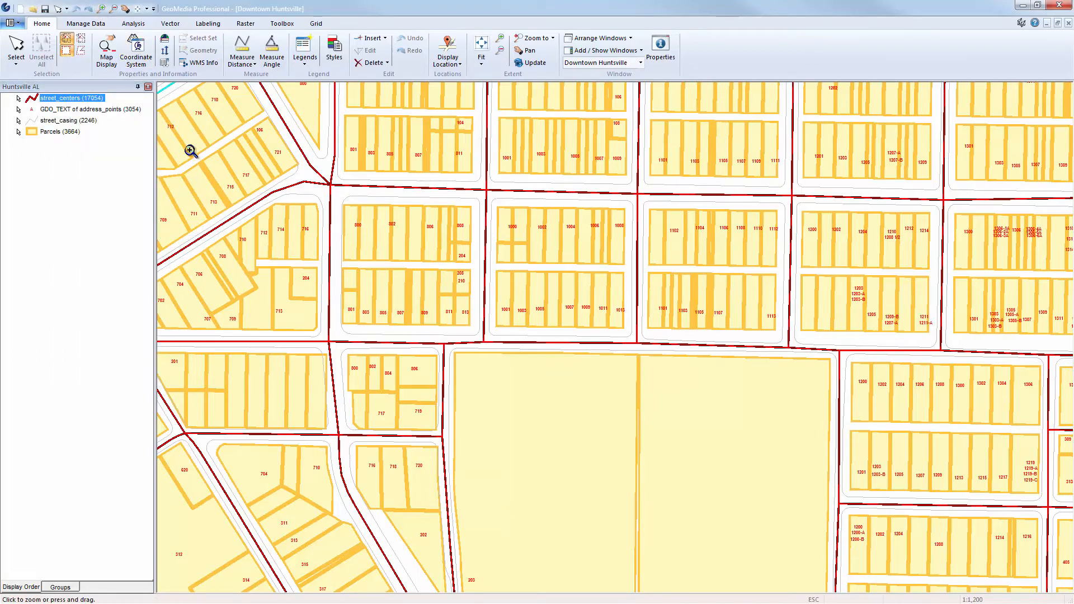
left_click(324, 339)
left_click_drag(323, 338, 348, 360)
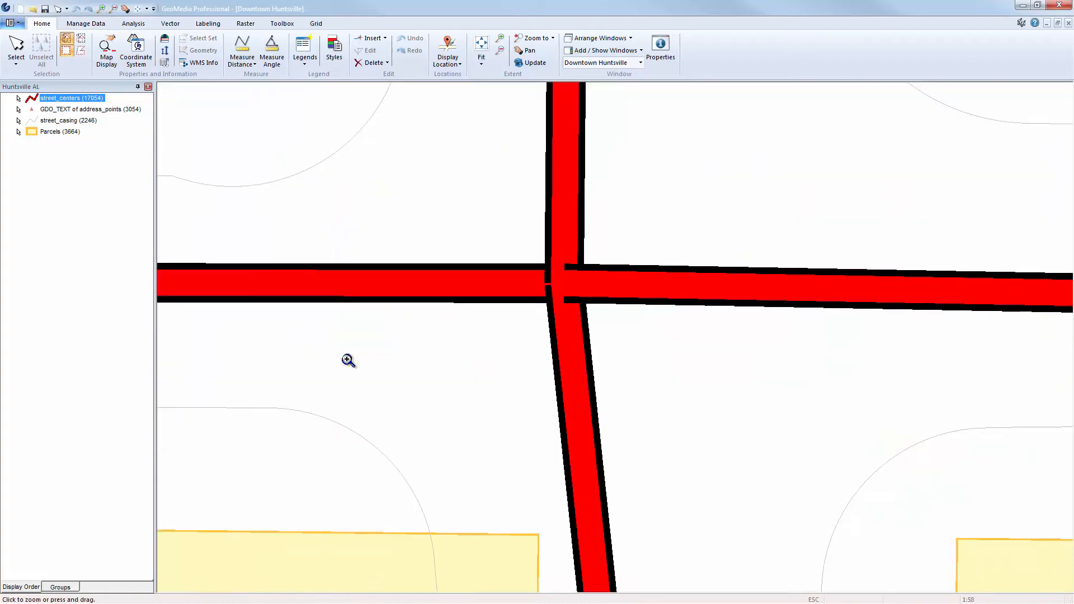
key("Escape")
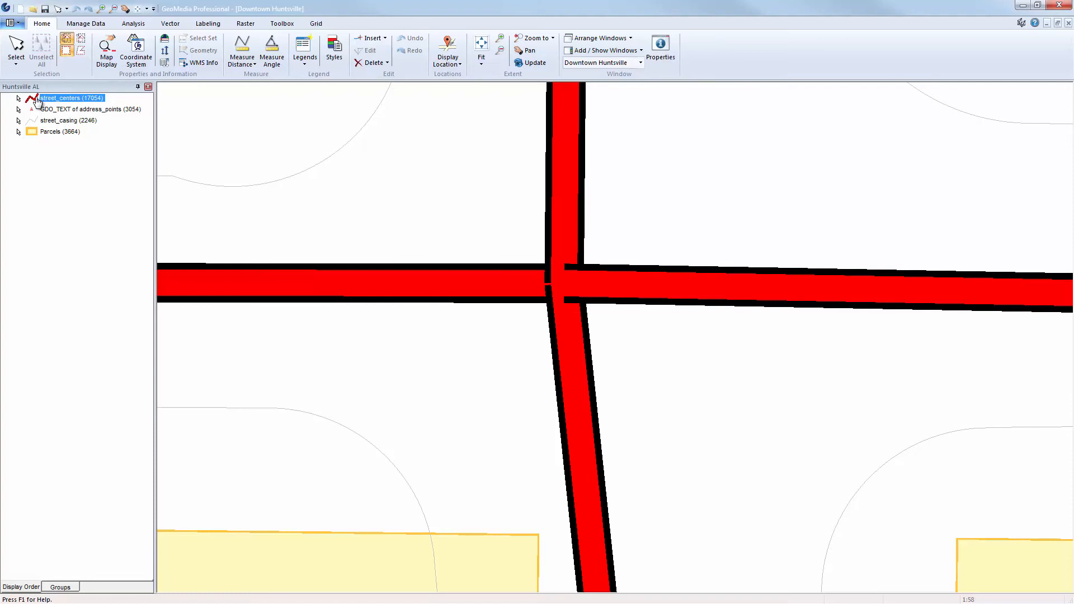
double_click(37, 102)
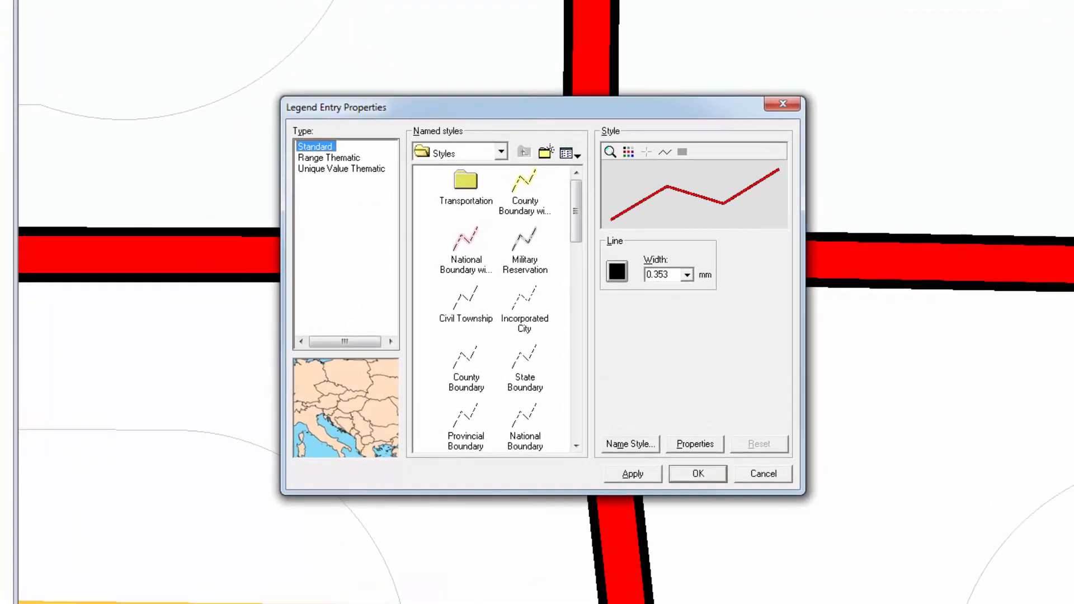
double_click(466, 184)
left_click(459, 302)
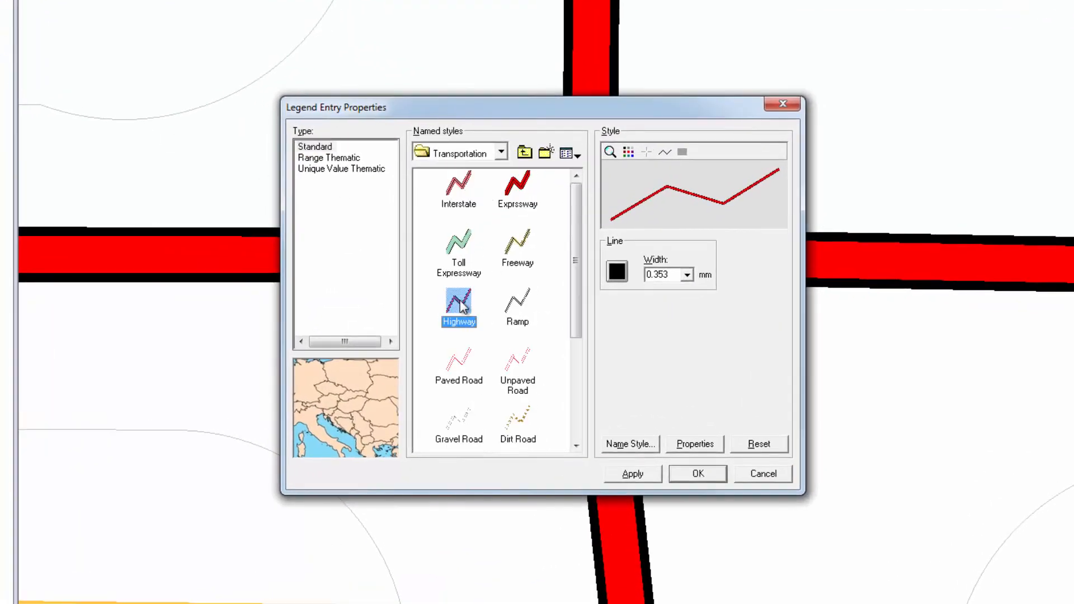
- Set the Highway line collection's style drawing order to Order by style and apply it to the street_centers legend entry
left_click(692, 446)
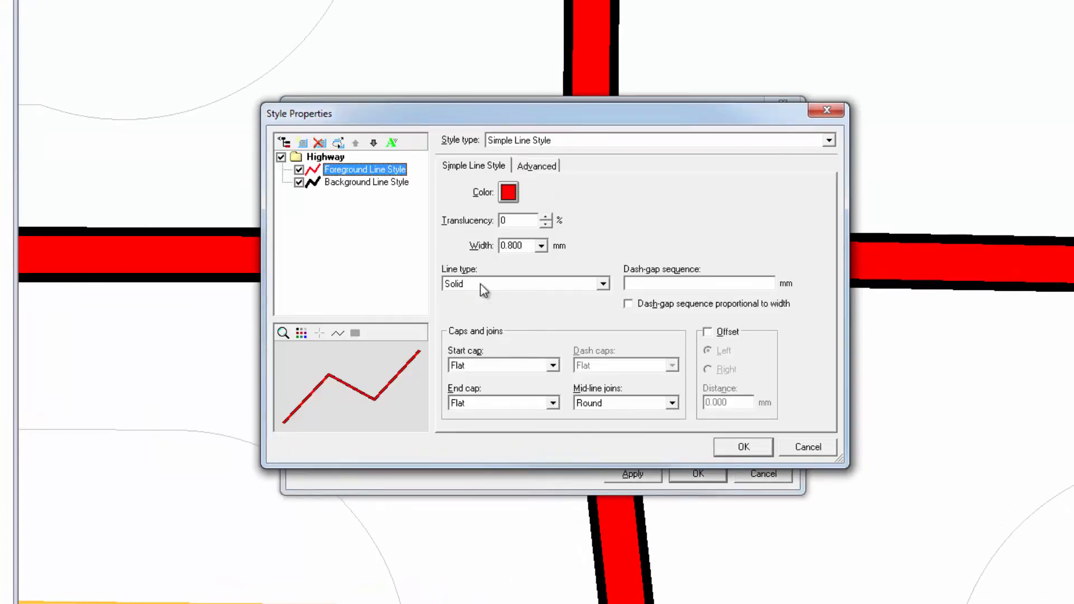
left_click(322, 159)
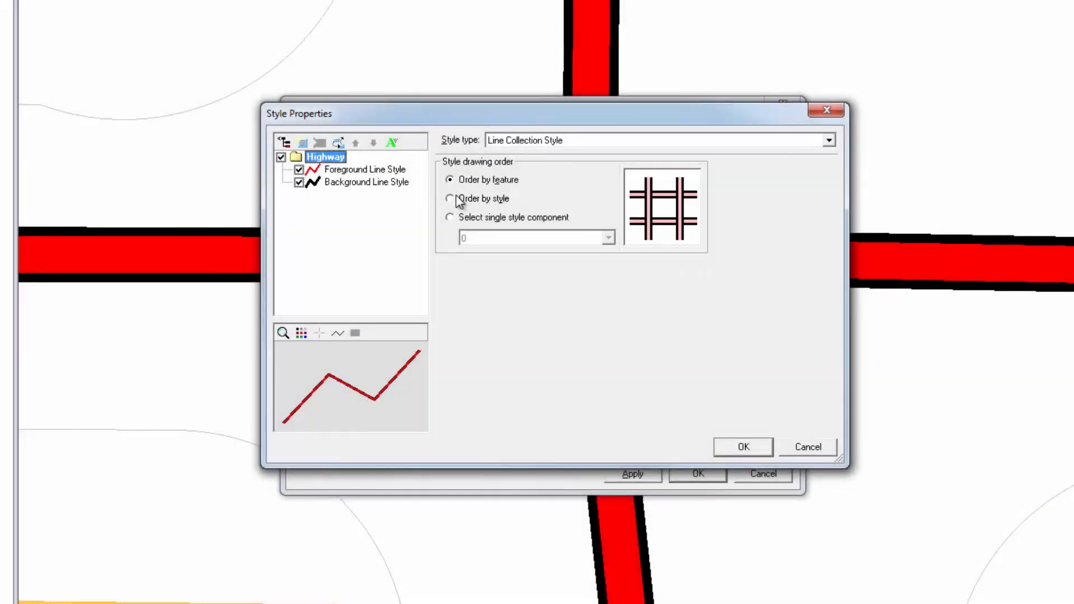
left_click(459, 201)
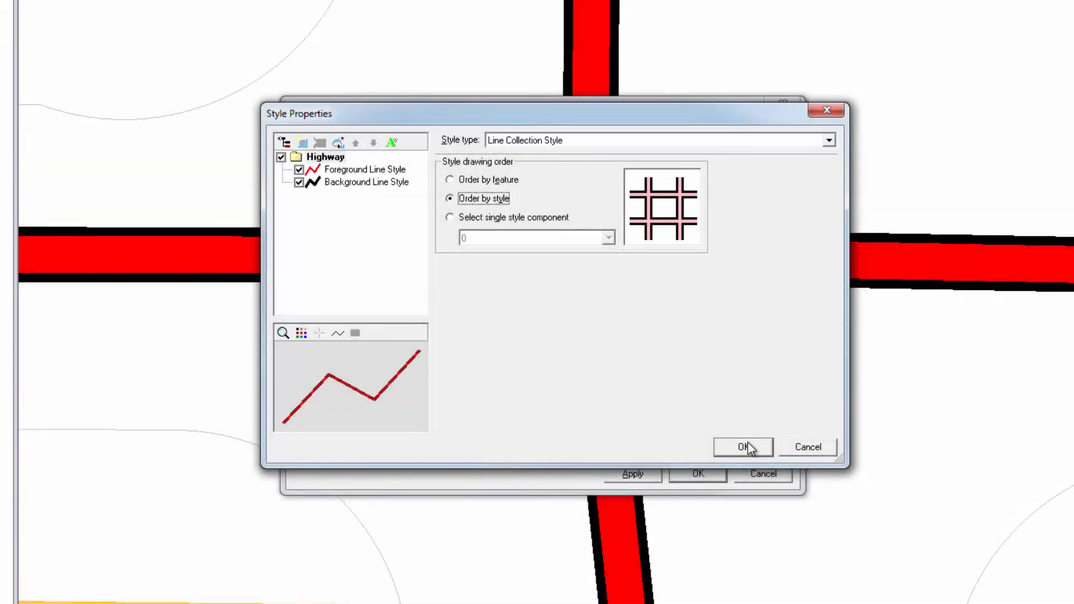
left_click(748, 448)
left_click(698, 473)
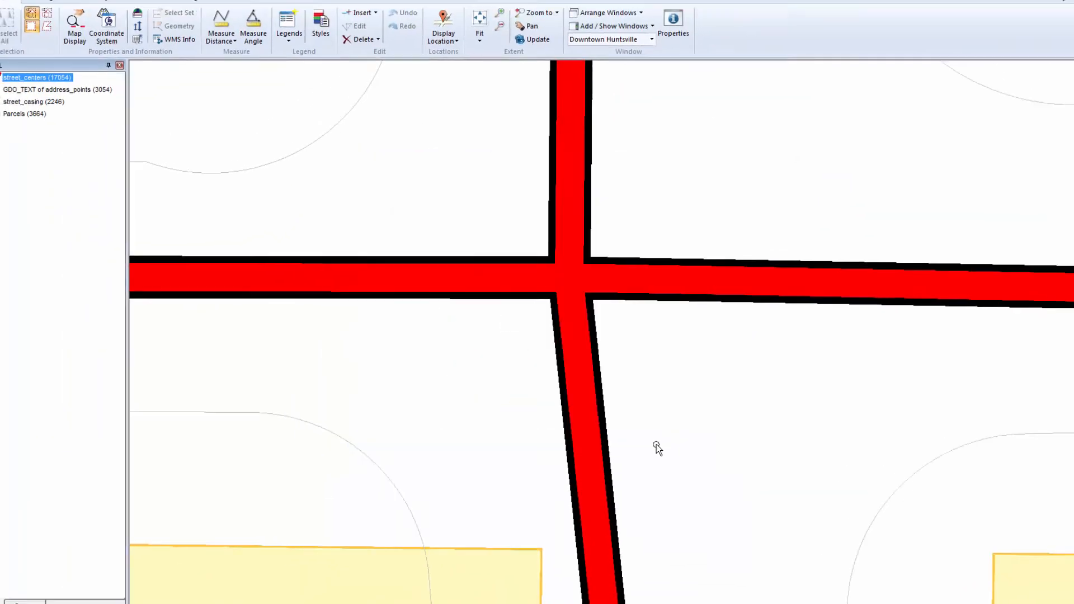